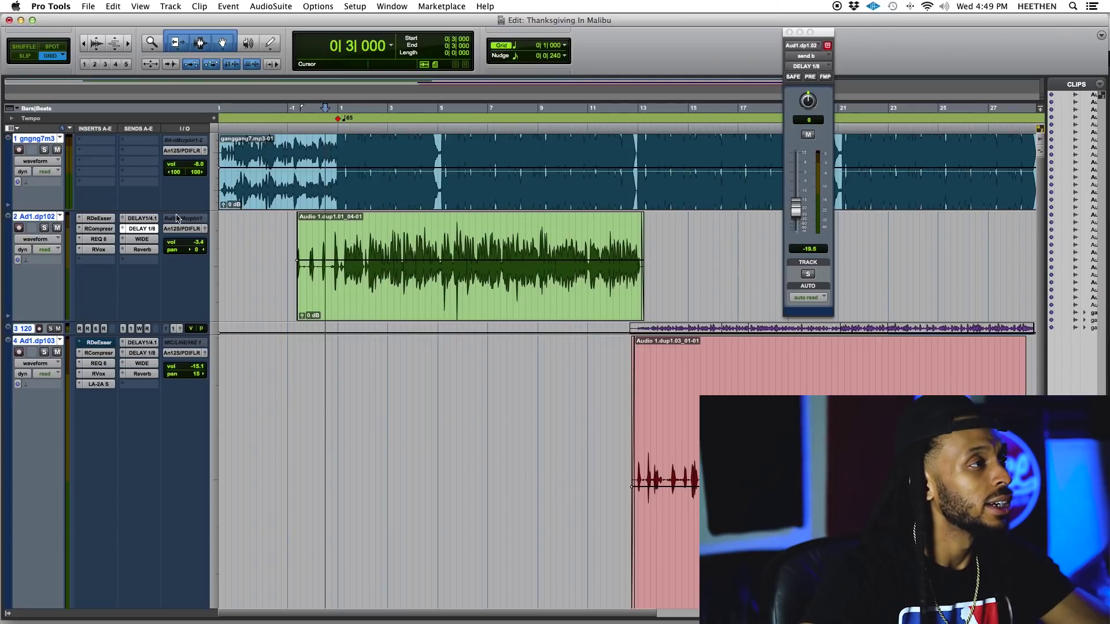
- Increase the height of the first track and close the floating DELAY 1/8 send window
drag(177, 211, 178, 257)
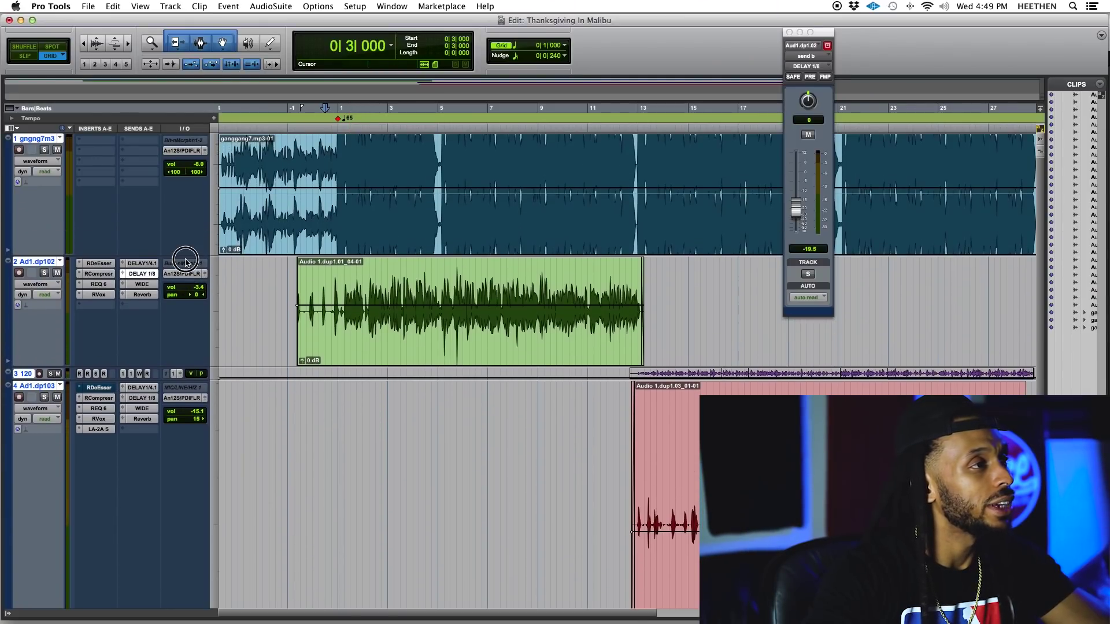
click(347, 139)
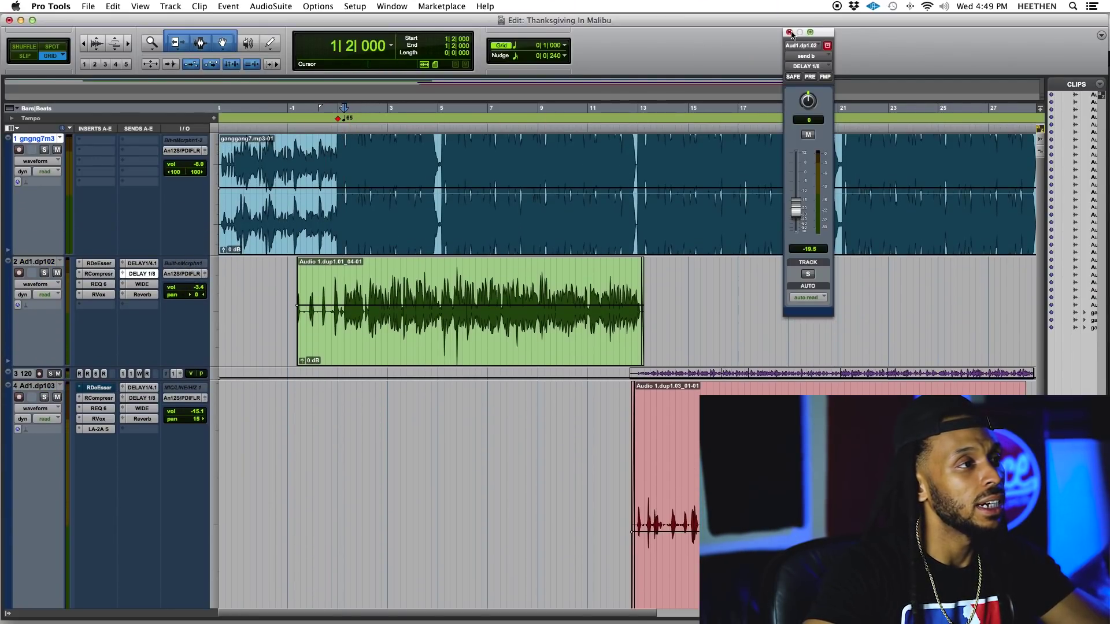
click(789, 32)
- Reduce the vertical zoom of the audio waveforms in the Edit window
click(95, 47)
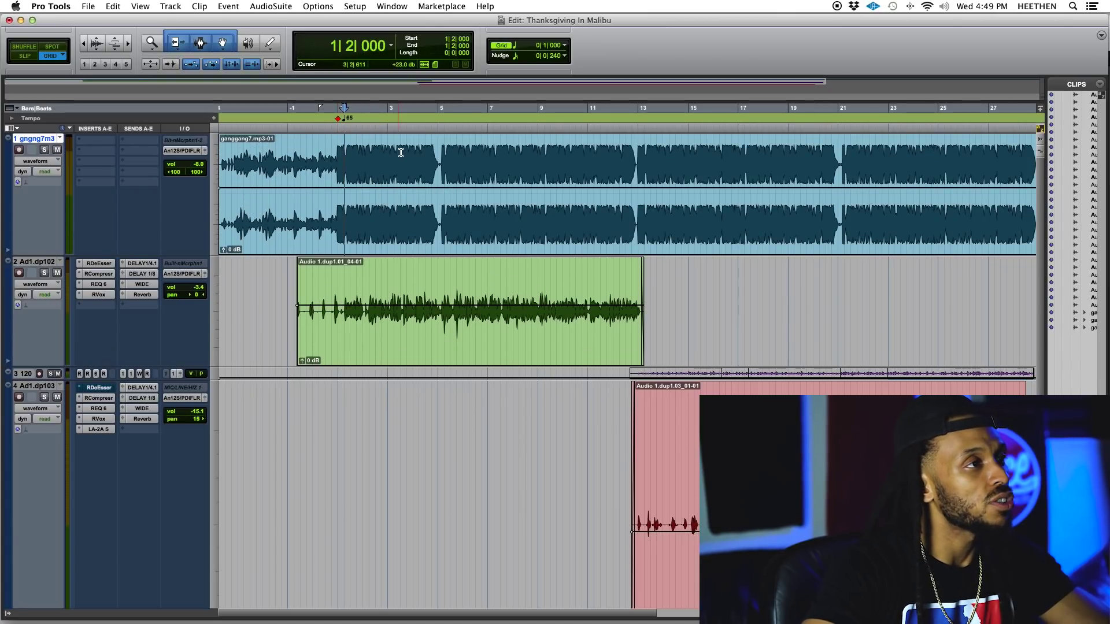
drag(394, 155, 331, 159)
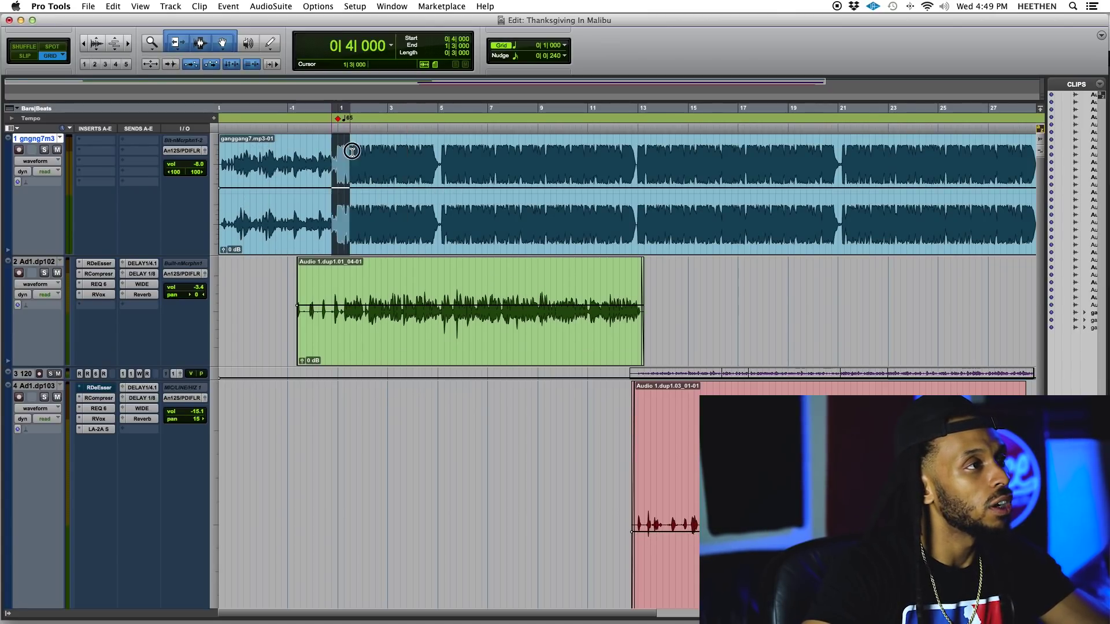
click(387, 160)
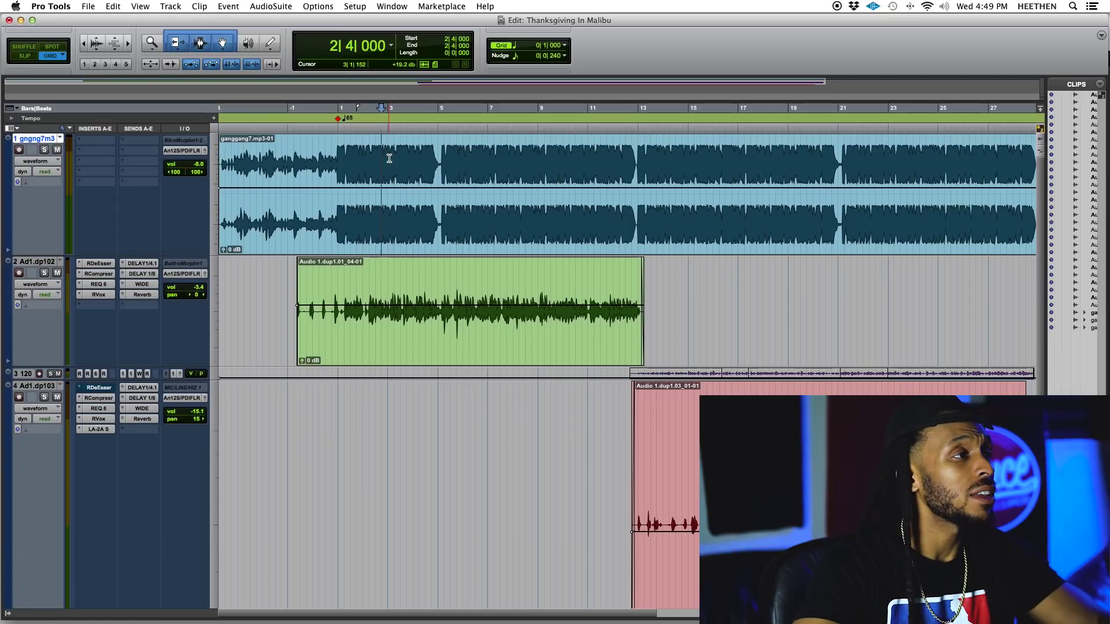
- Solo the gngng7m3 beat track and play it briefly from bar 1
click(340, 154)
click(45, 149)
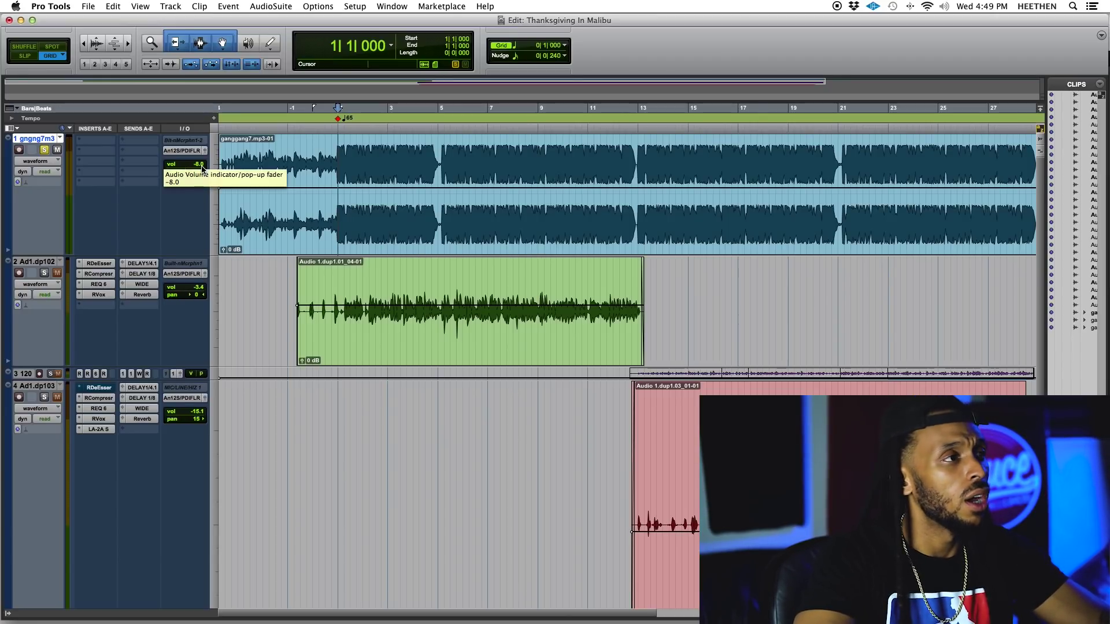
key(space)
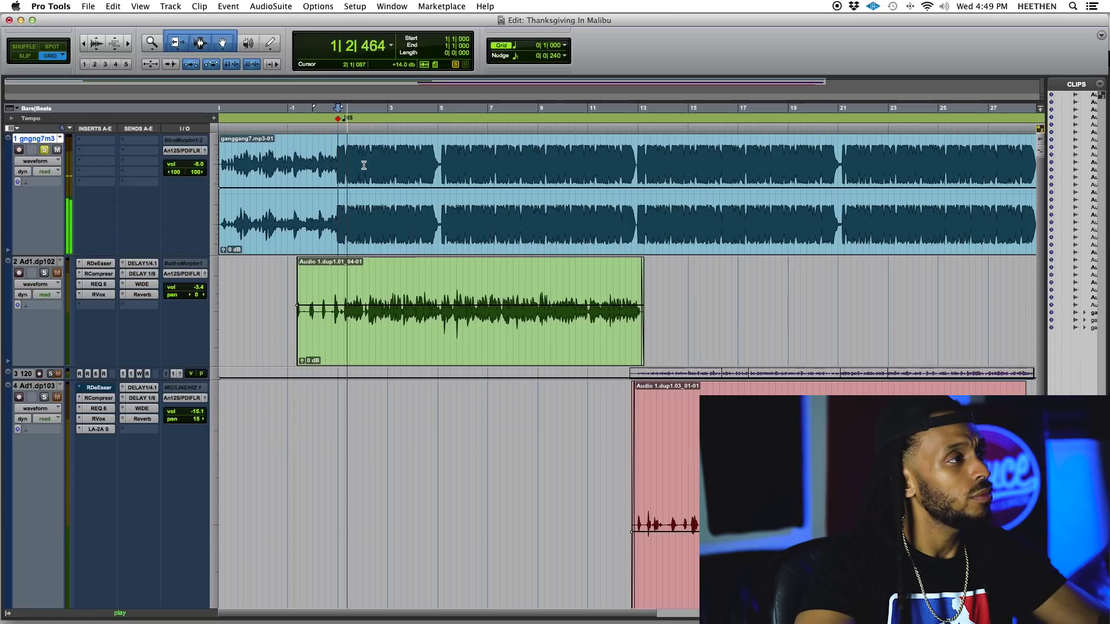
key(space)
- Check the soloed beat's level meter in the Mix window during playback, and return to the Edit window
key(super+equal)
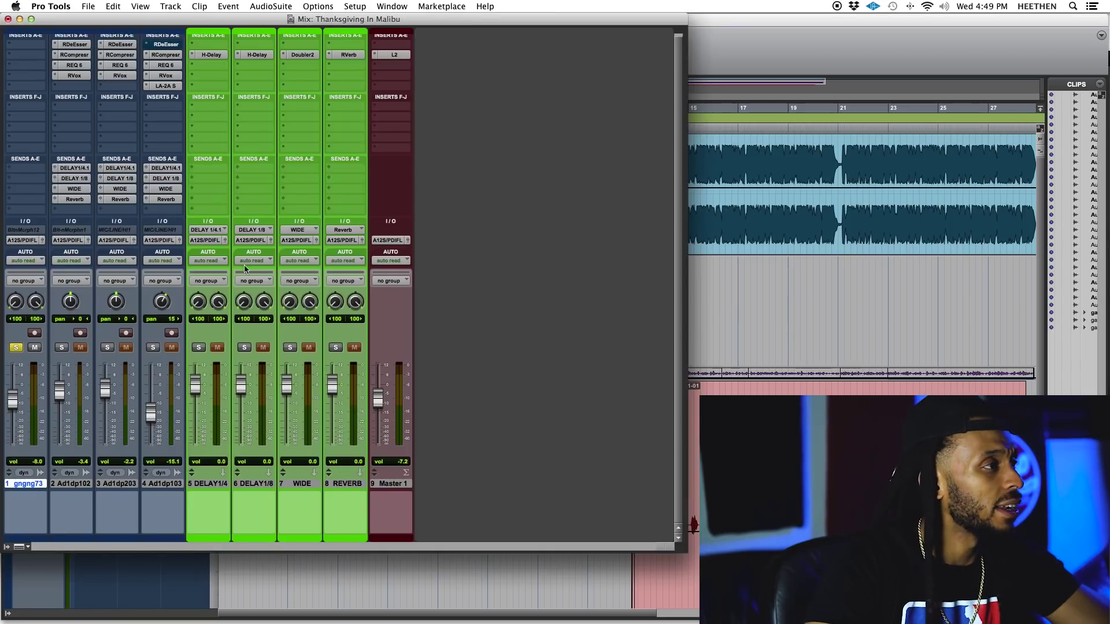
key(space)
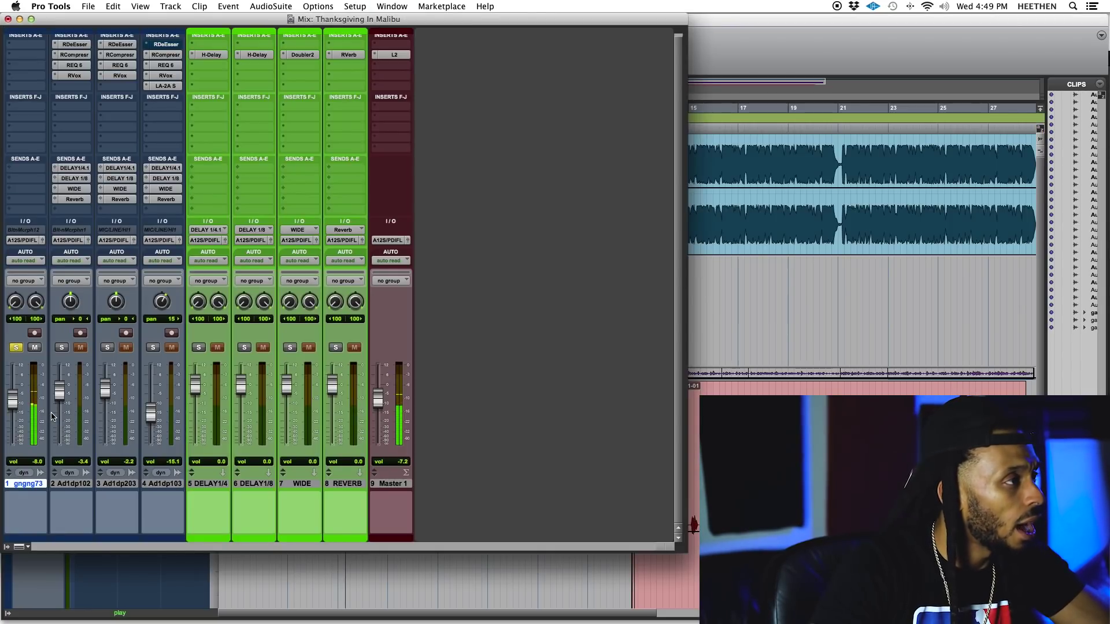
key(space)
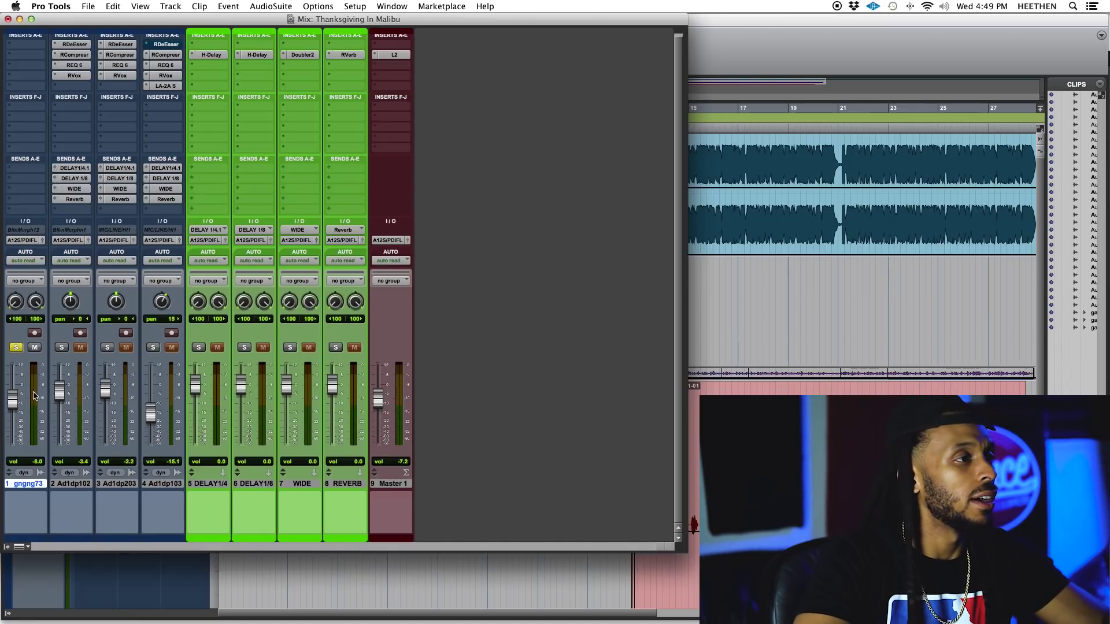
click(856, 39)
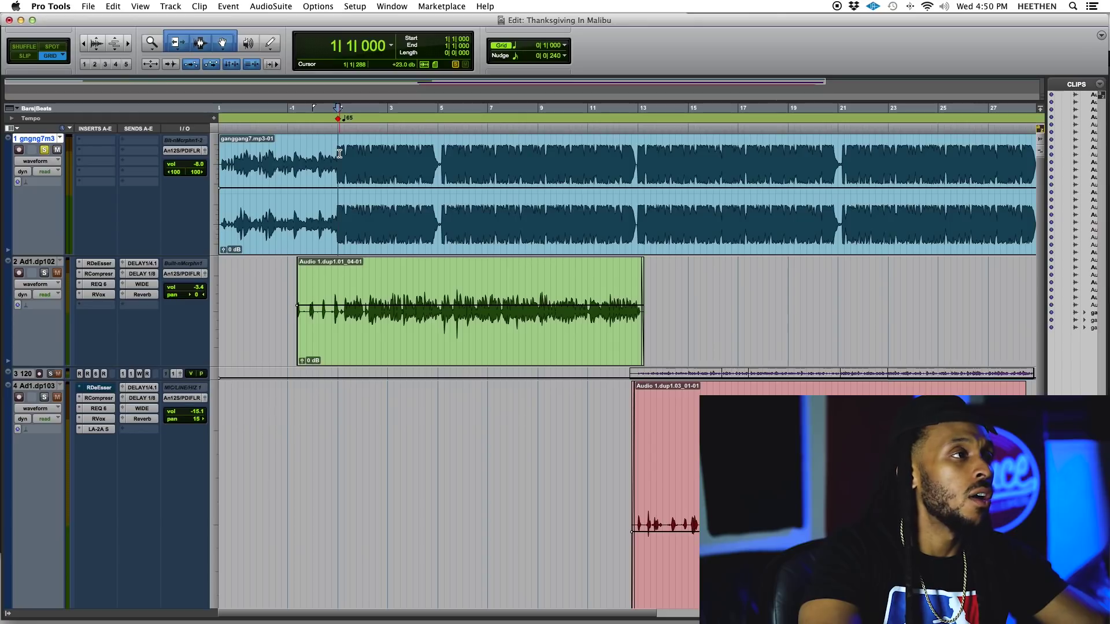
drag(340, 152, 403, 150)
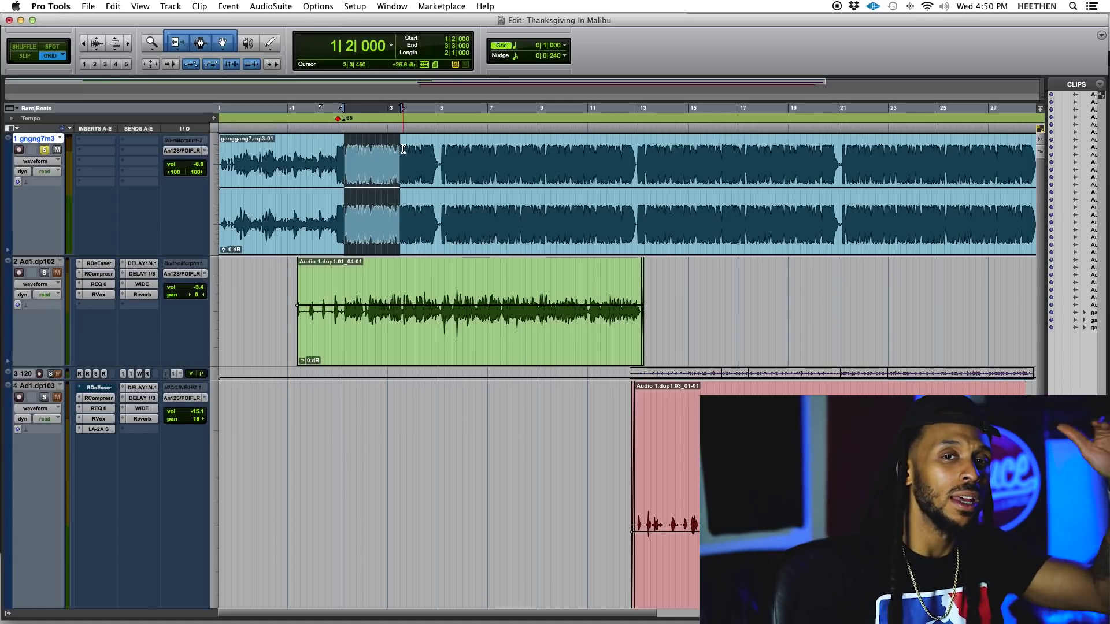
click(338, 151)
click(338, 150)
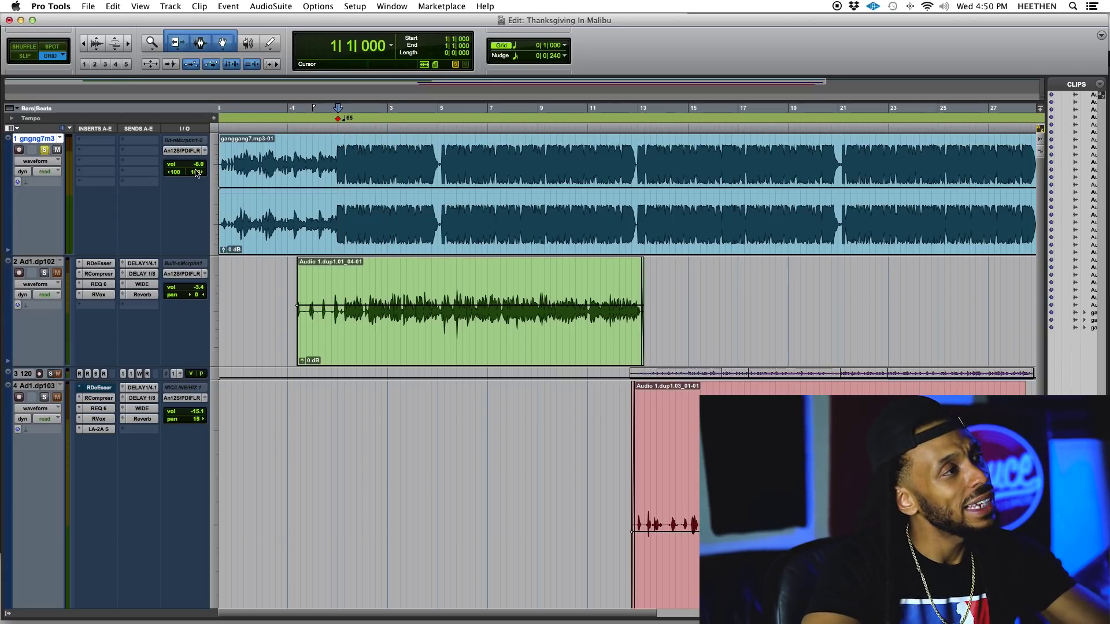
key(super+equal)
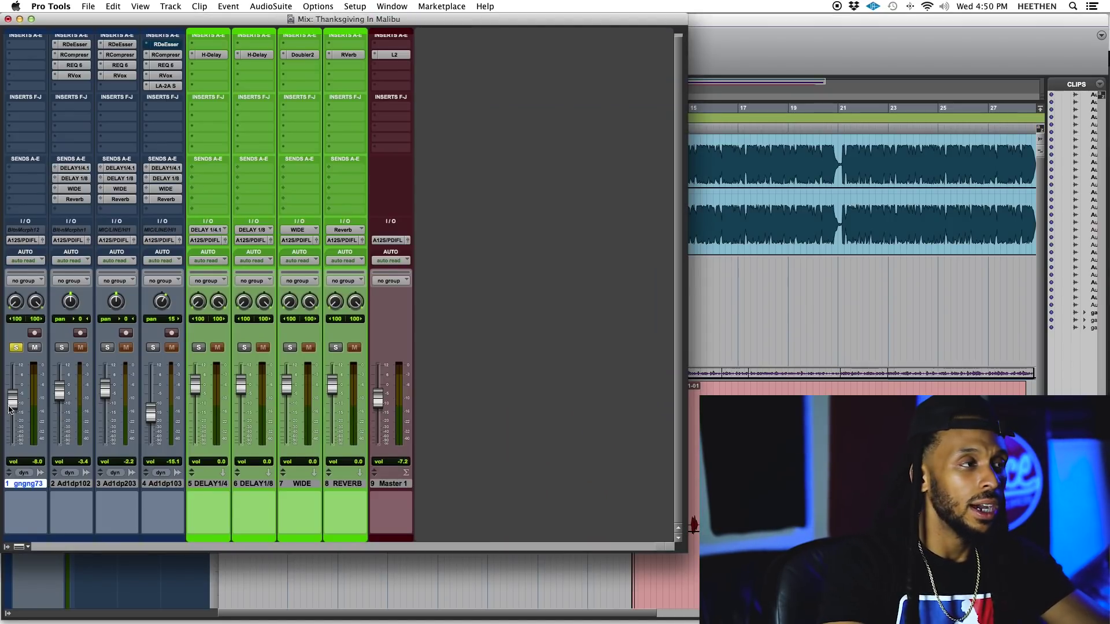
key(super+equal)
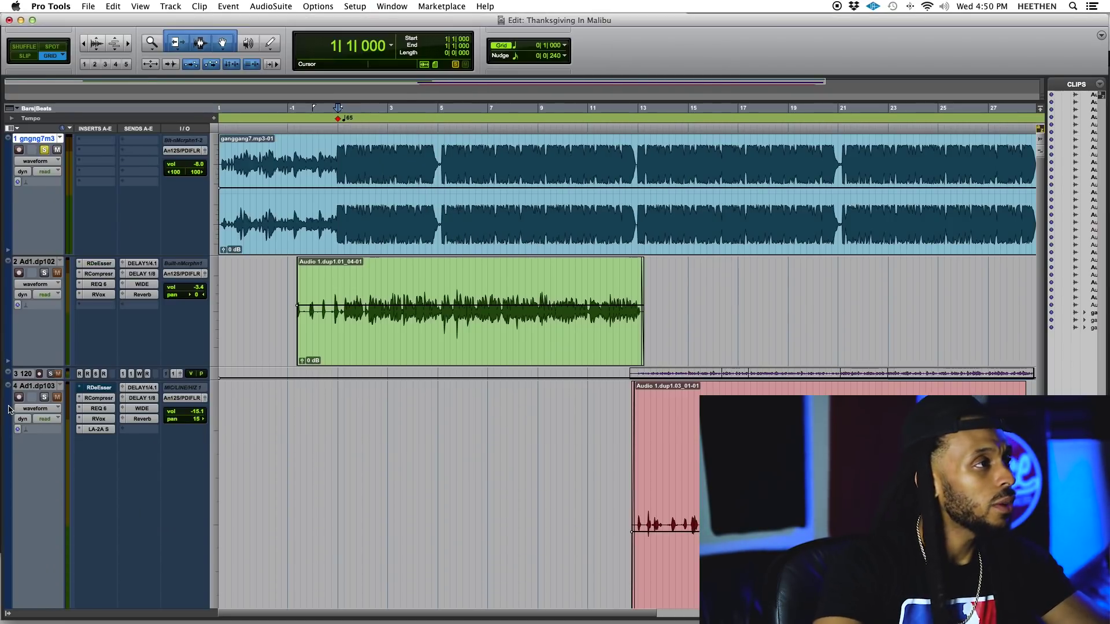
- Reset the gngng7m3 track's volume to 0.0 dB
alt+click(200, 166)
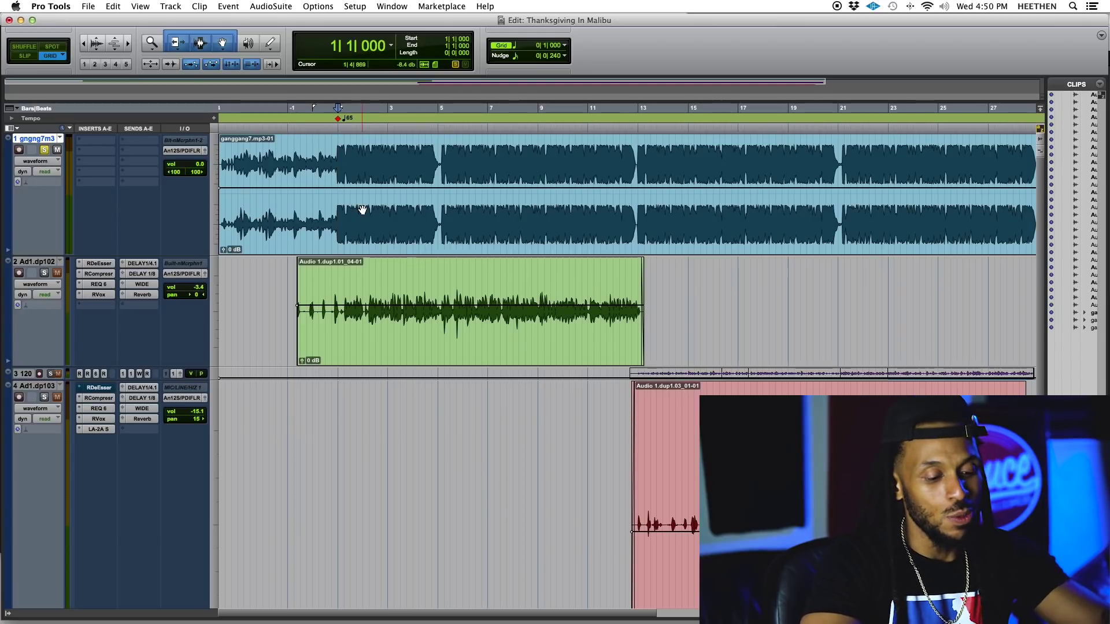
key(super+z)
key(super+shift+z)
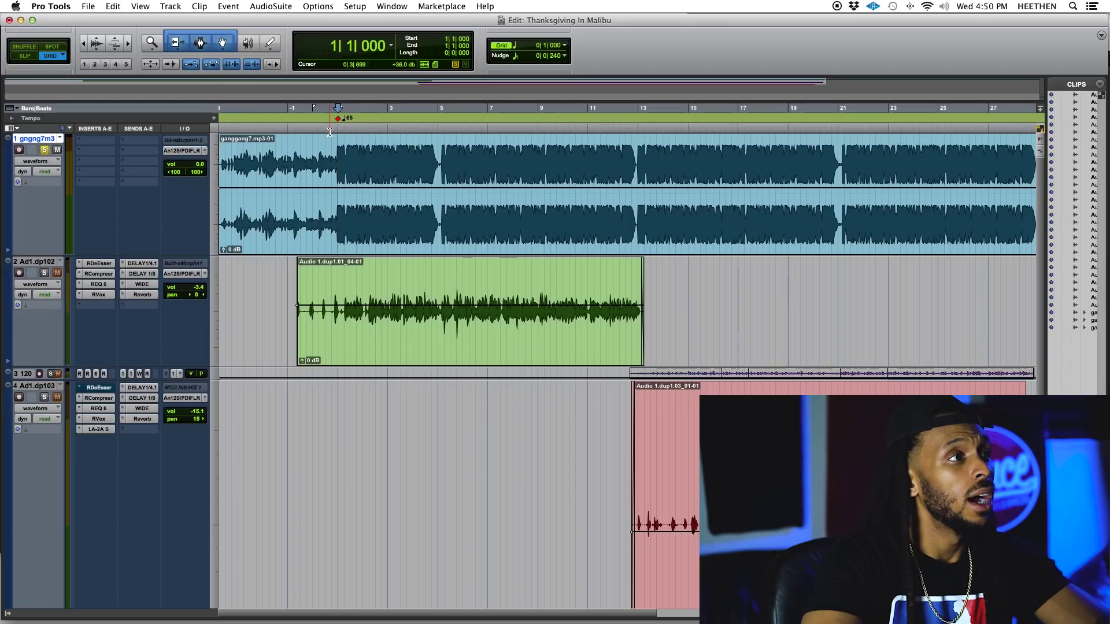
- Play the beat repeatedly from bar 1 and examine its level on the track meter
click(340, 130)
key(space)
key(space)
key(space)
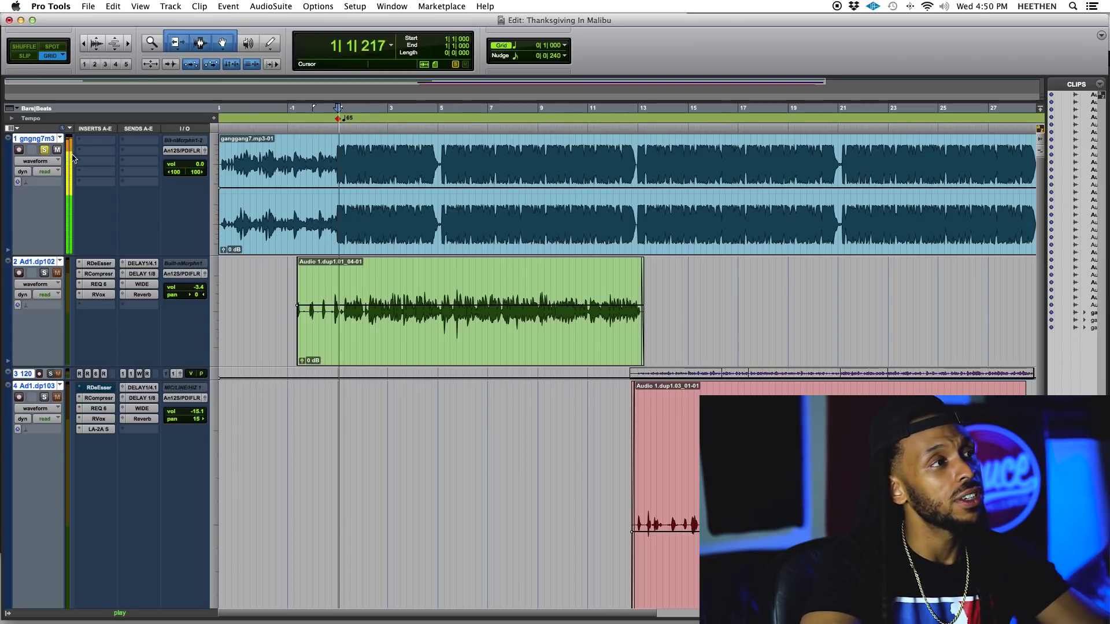
key(space)
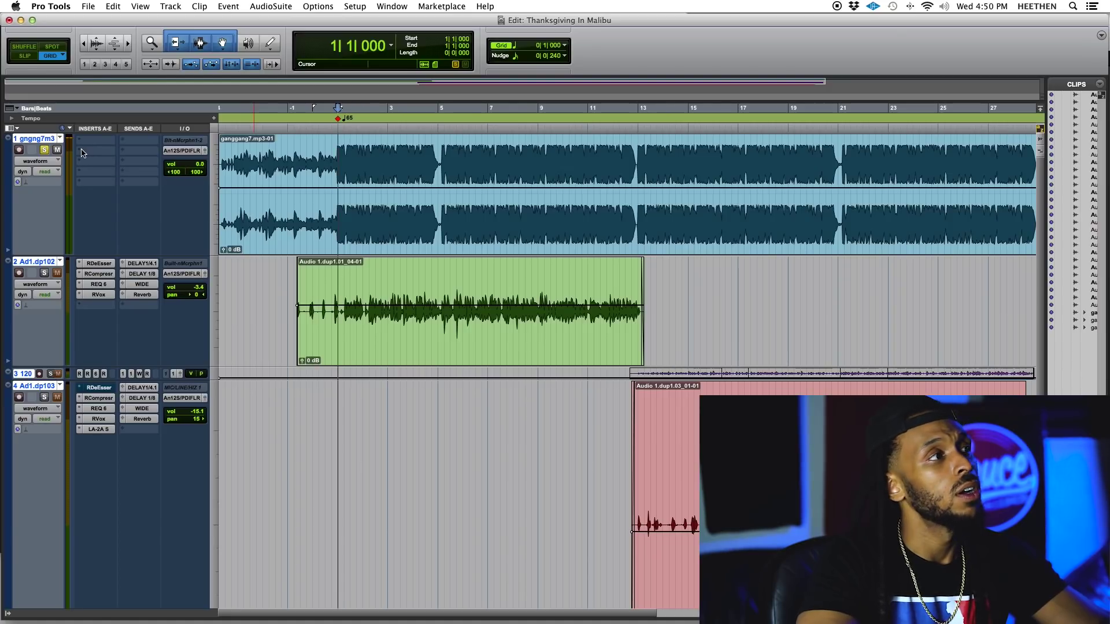
key(space)
key(space)
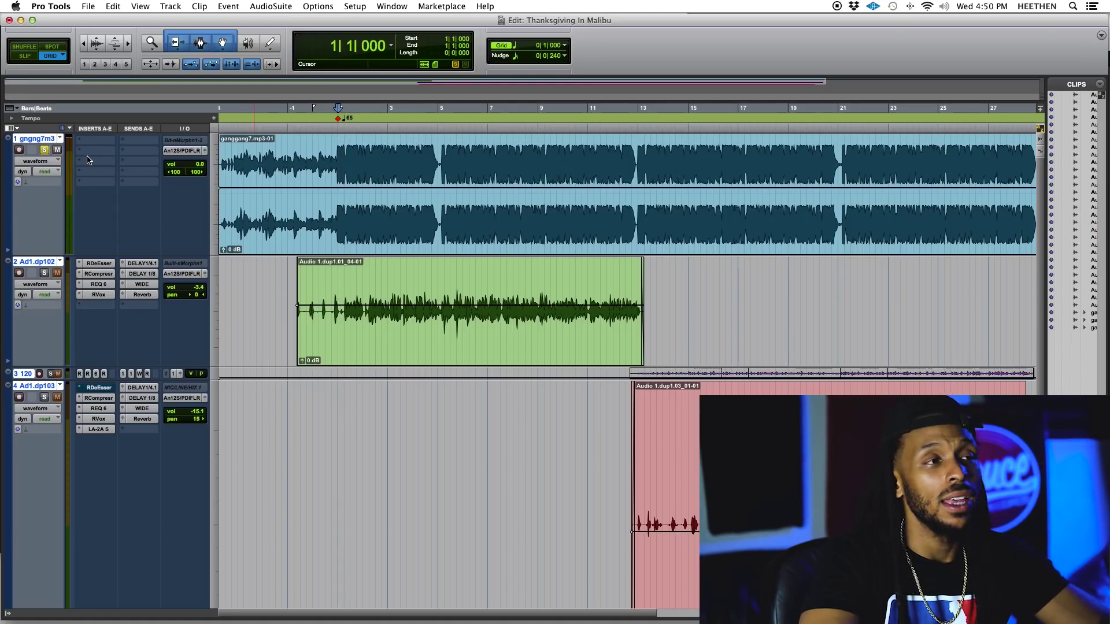
key(space)
key(space)
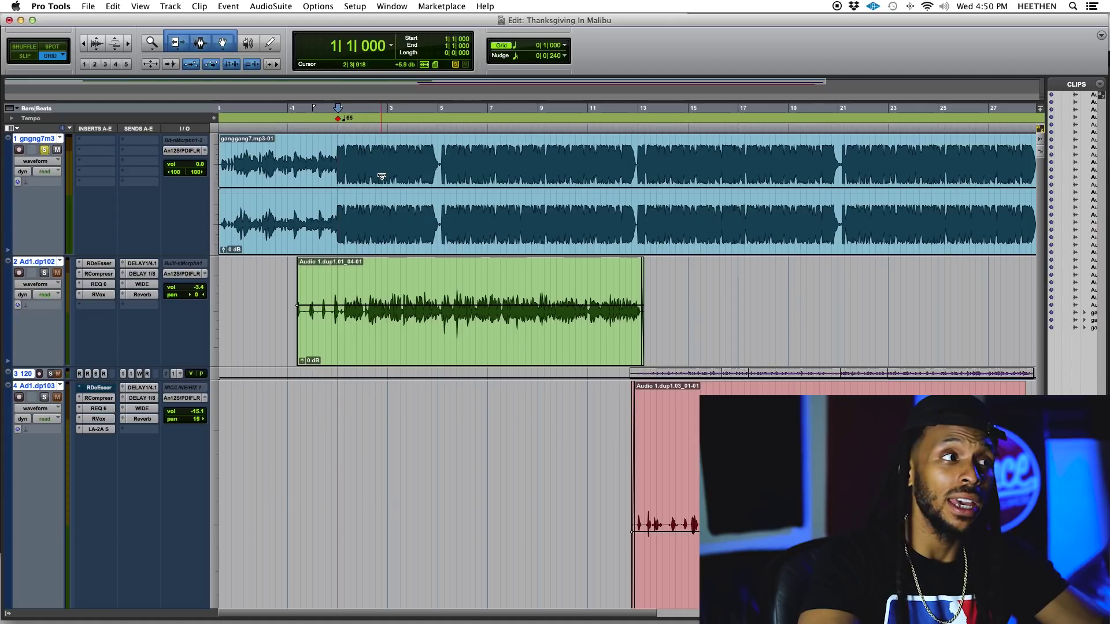
- Insert the stereo multichannel EQ3 7-Band plug-in in the second insert slot of the gngng7m3 track
click(85, 159)
mouse_move(149, 170)
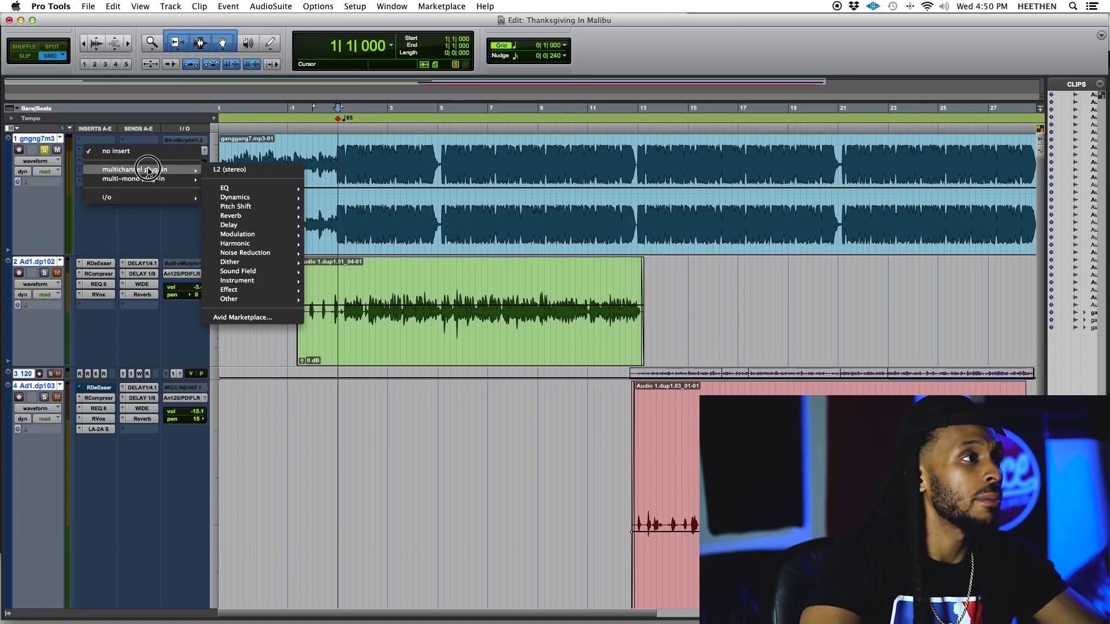
mouse_move(231, 188)
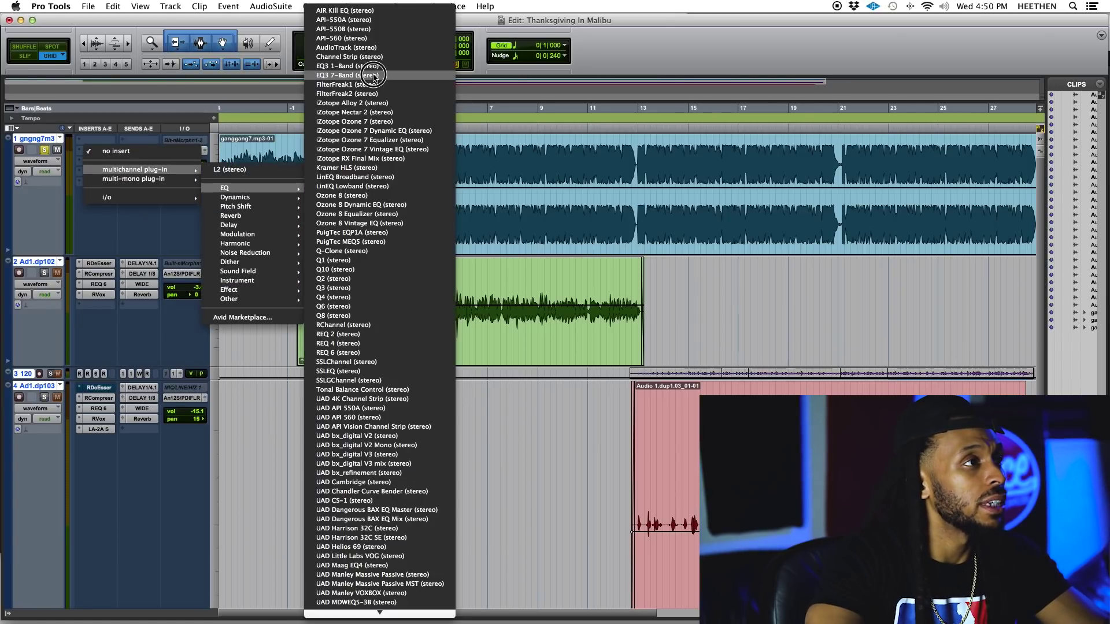
click(373, 76)
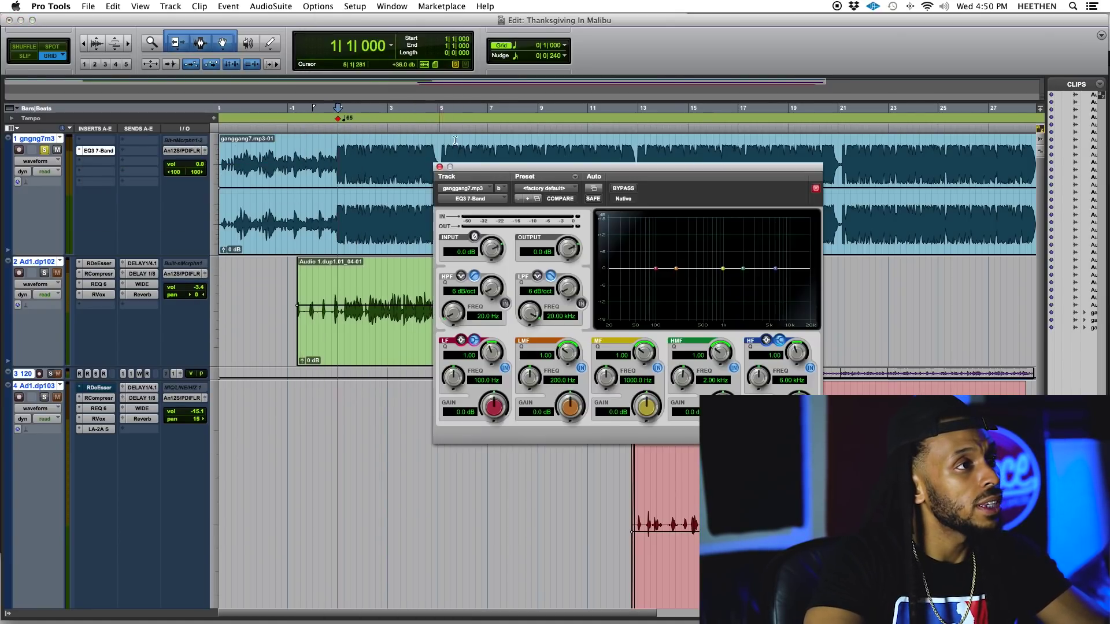
- Play the beat through the EQ and examine the plug-in's input and output meters for clipping
key(space)
drag(578, 167, 562, 174)
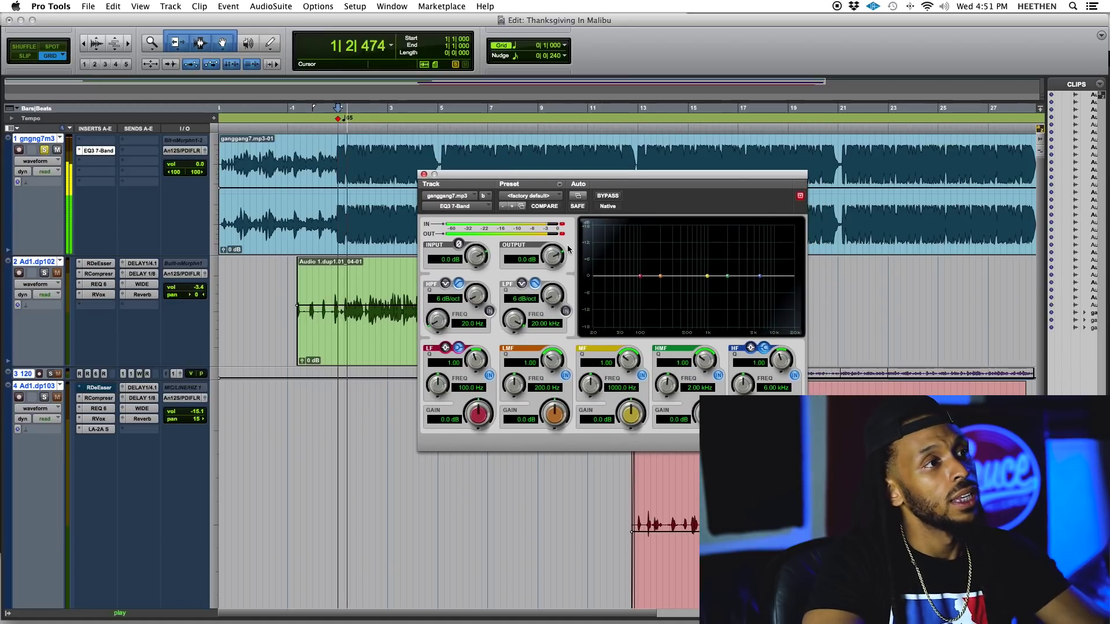
key(space)
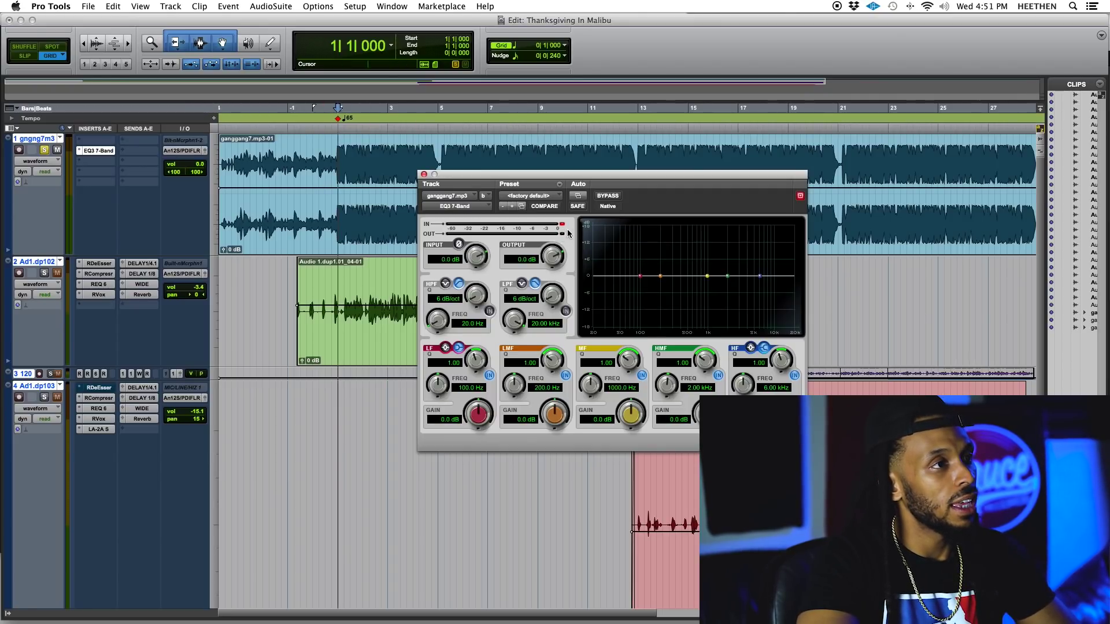
- Lower the ganggang7.mp3-01 clip gain to -6.0 dB and play the beat to check the EQ meters
drag(380, 173, 381, 186)
key(space)
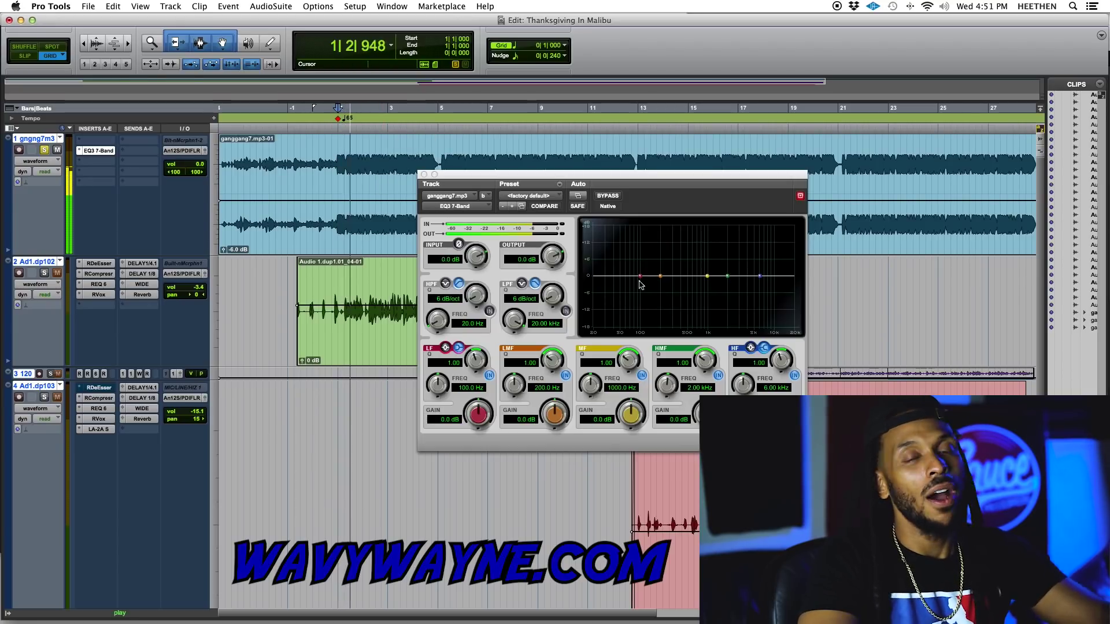
key(space)
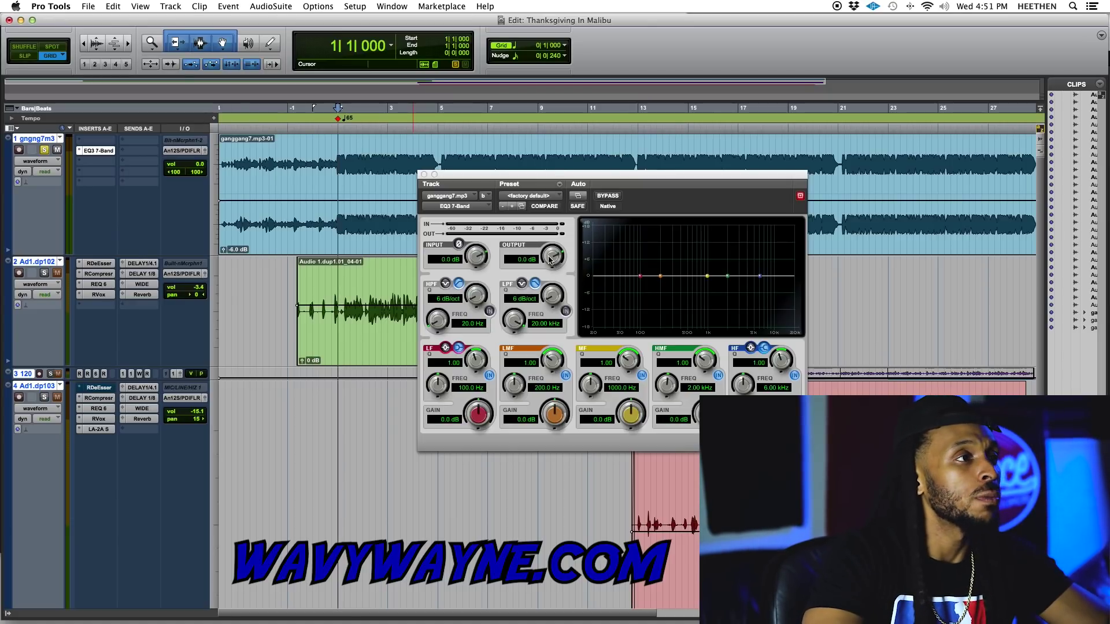
- Move the EQ3 7-Band window clear of the beat clip and undo the clip gain change
drag(481, 177, 601, 257)
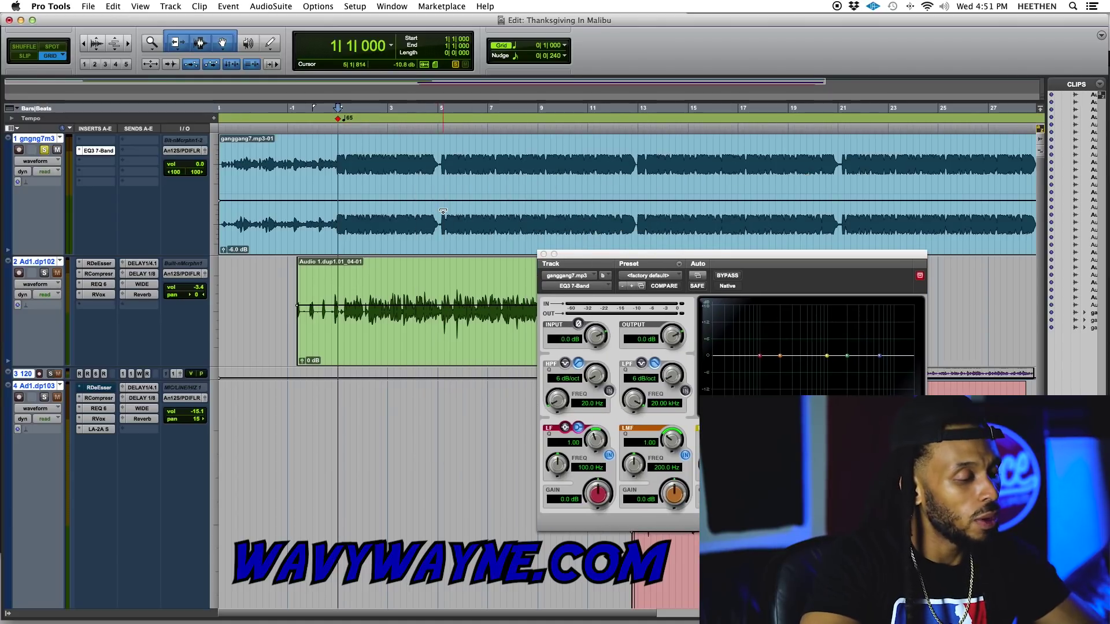
key(super+z)
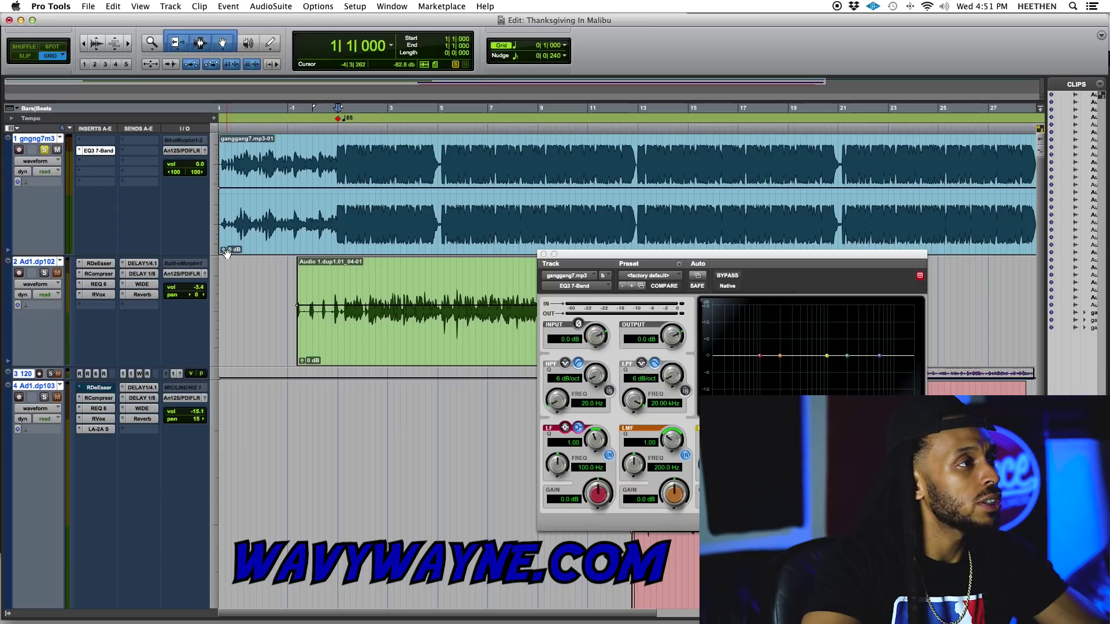
drag(226, 252, 223, 251)
key(super+z)
- Select the whole ganggang7.mp3-01 clip and clear its clip gain
right_click(343, 162)
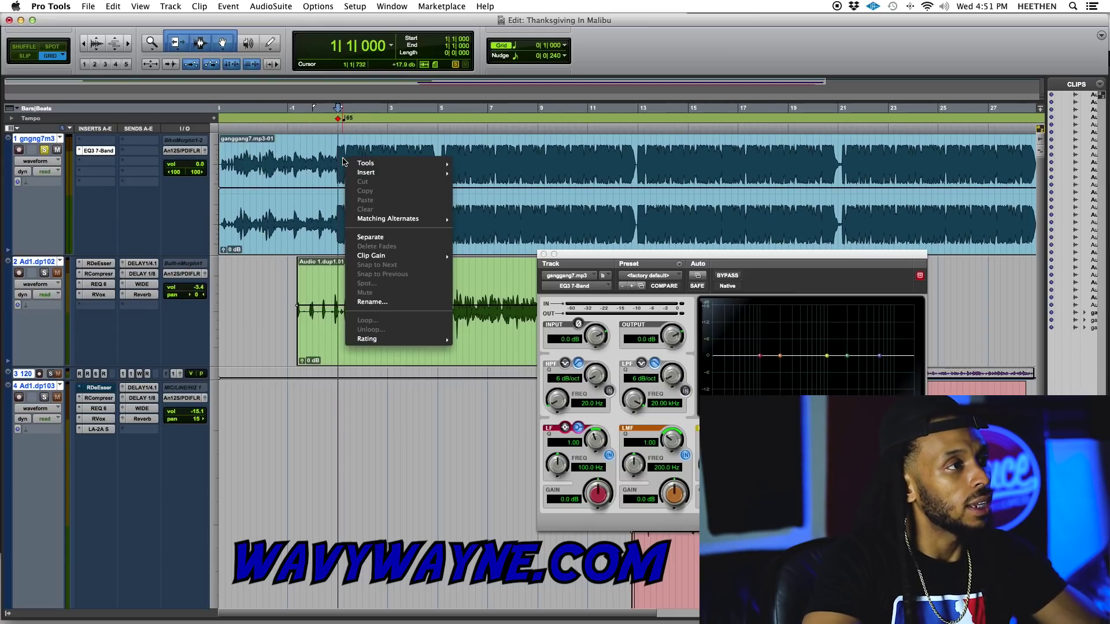
mouse_move(381, 254)
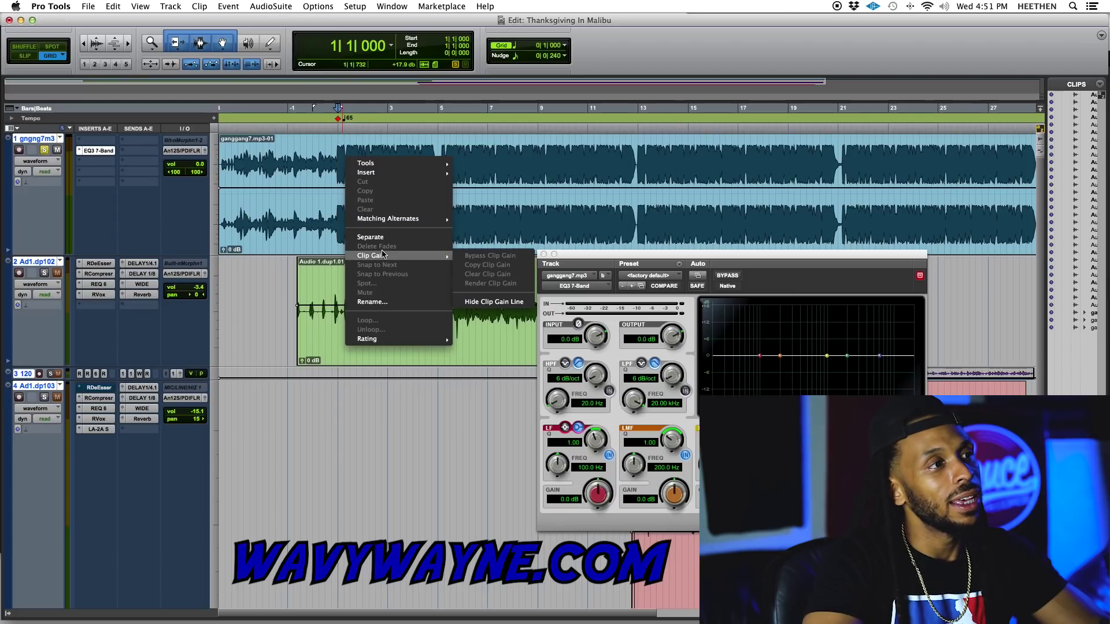
click(509, 230)
right_click(355, 215)
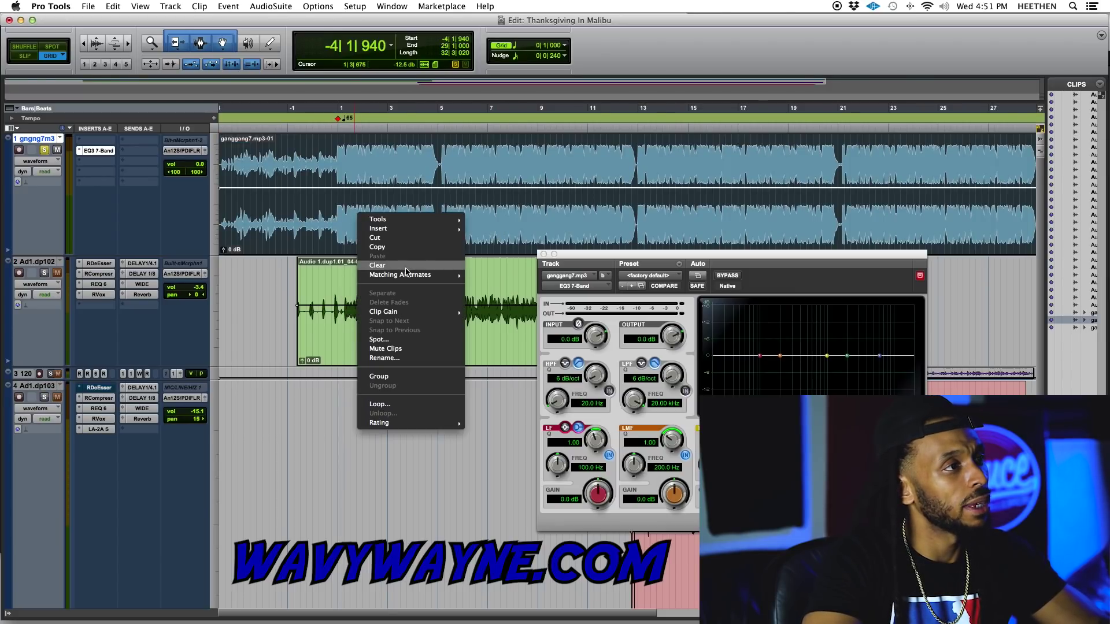
mouse_move(413, 312)
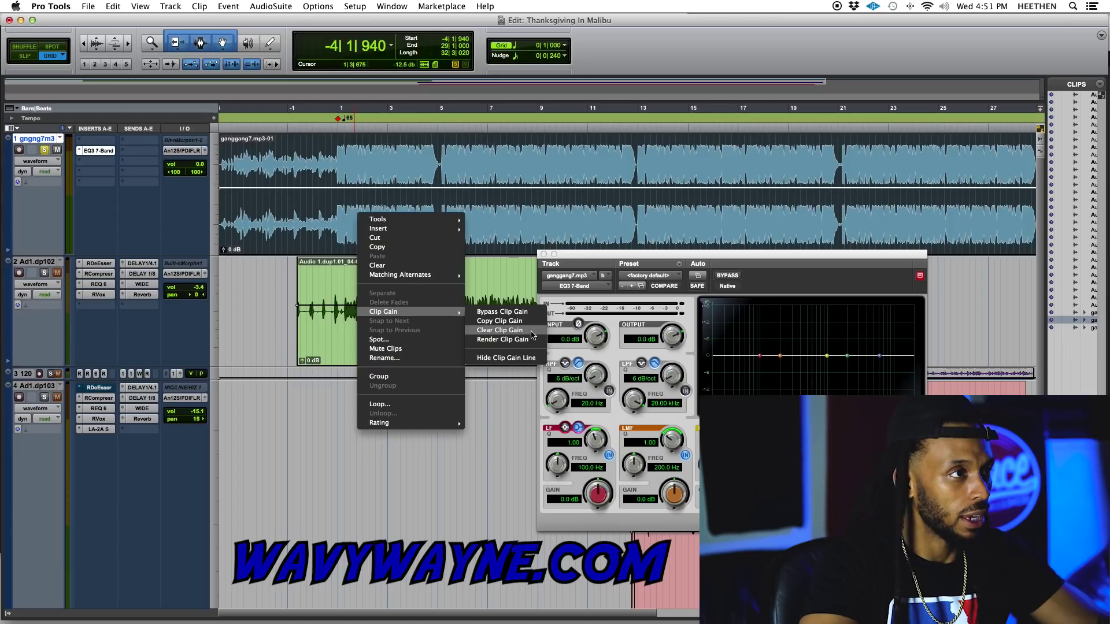
click(532, 336)
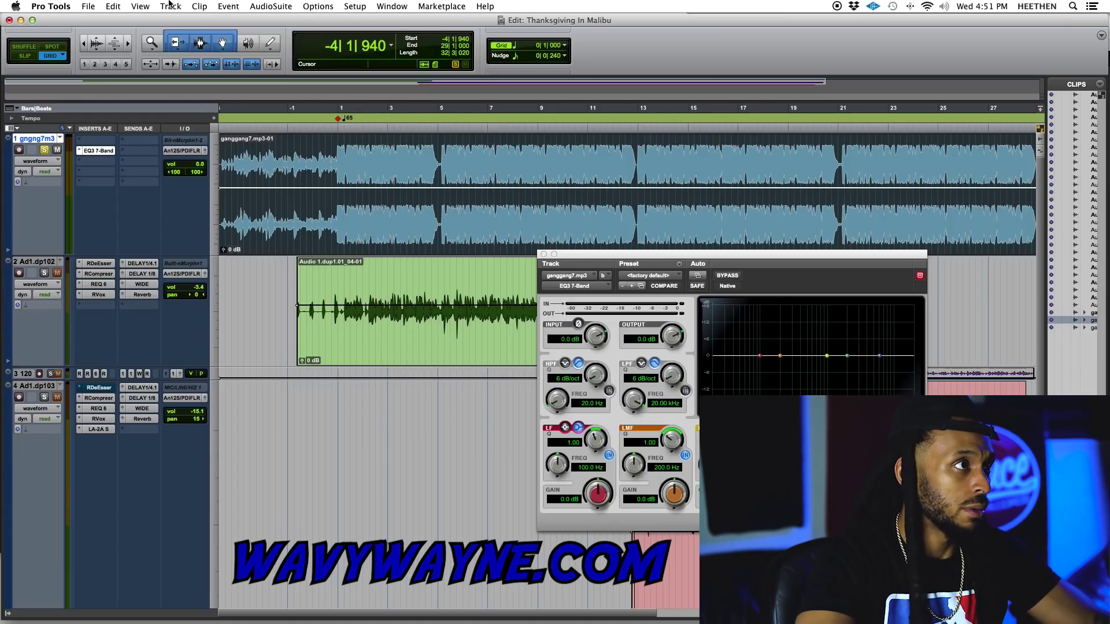
click(205, 5)
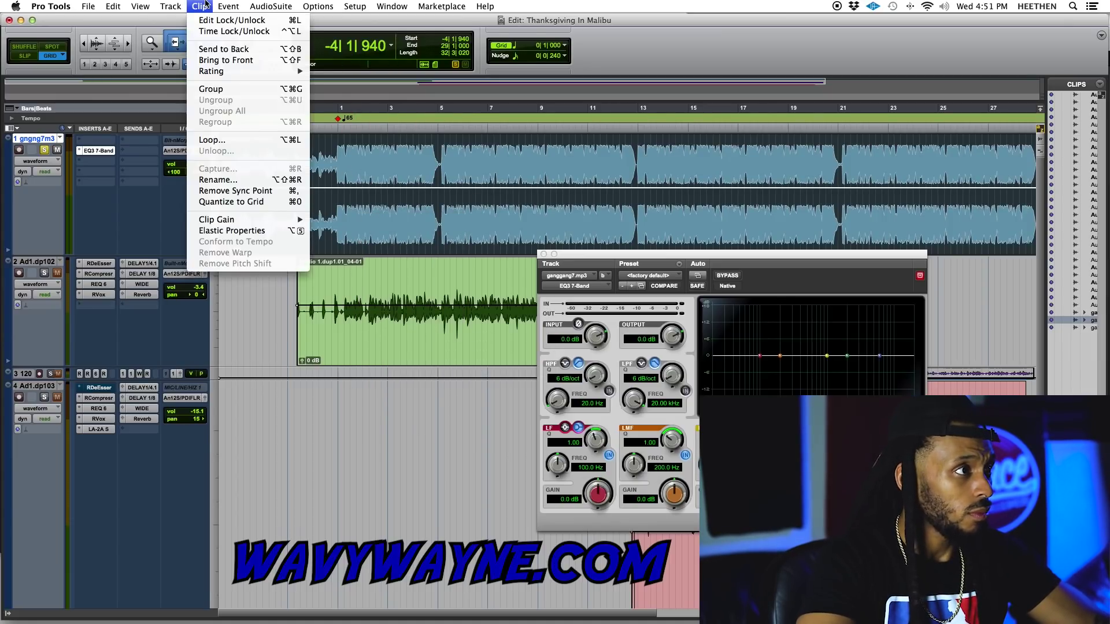
mouse_move(278, 223)
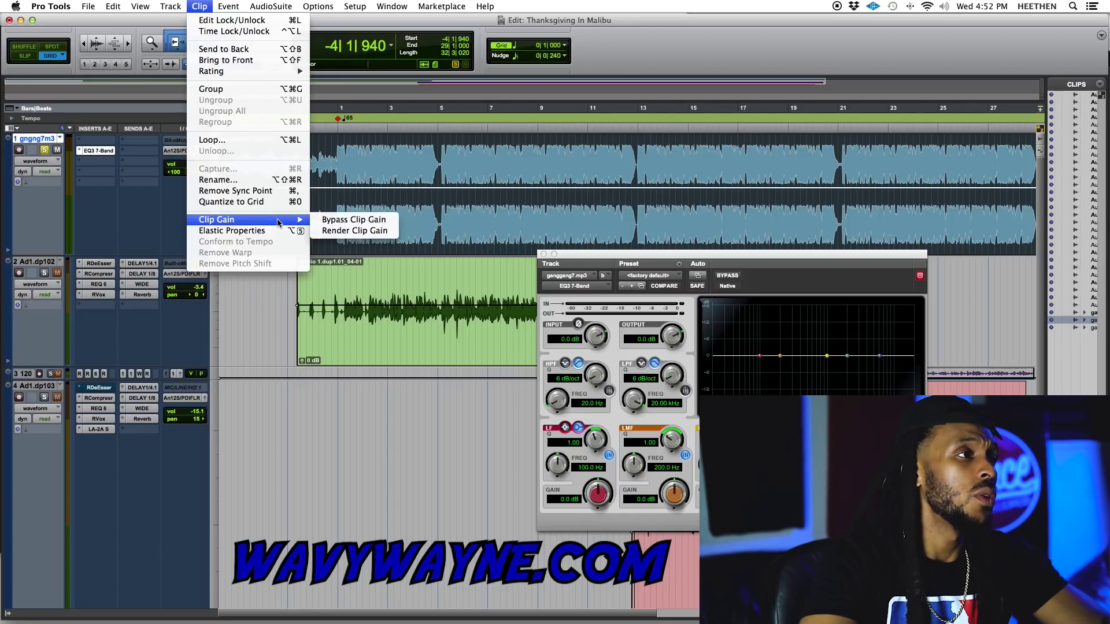
click(391, 145)
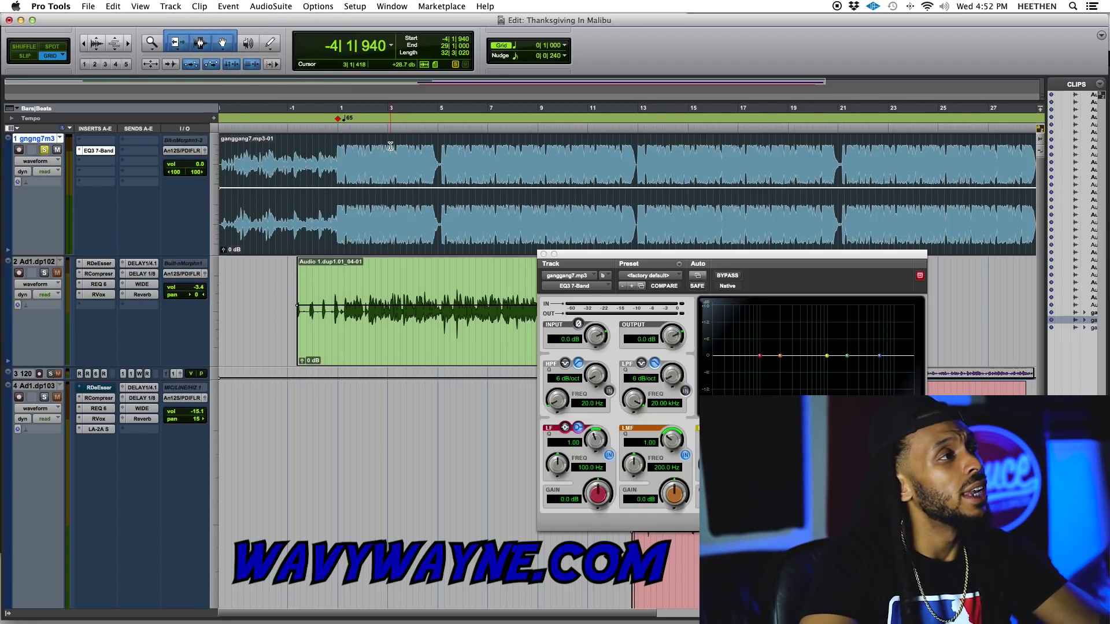
- Replace the EQ3 7-Band on the beat track with a multi-mono Trim plug-in in insert slot A
click(77, 151)
click(90, 140)
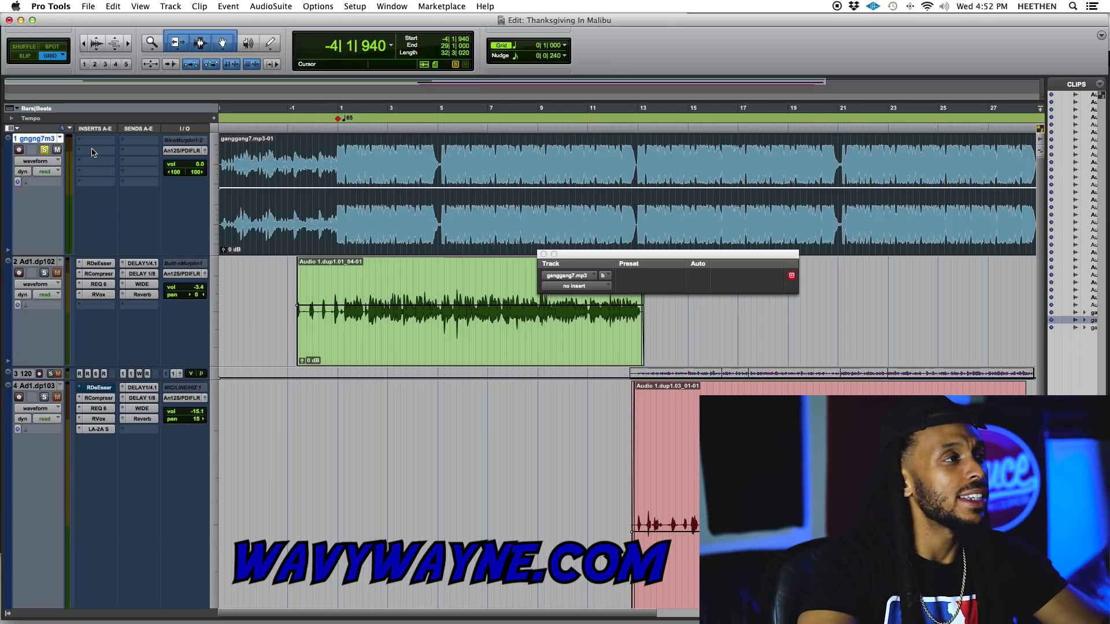
click(90, 152)
mouse_move(116, 171)
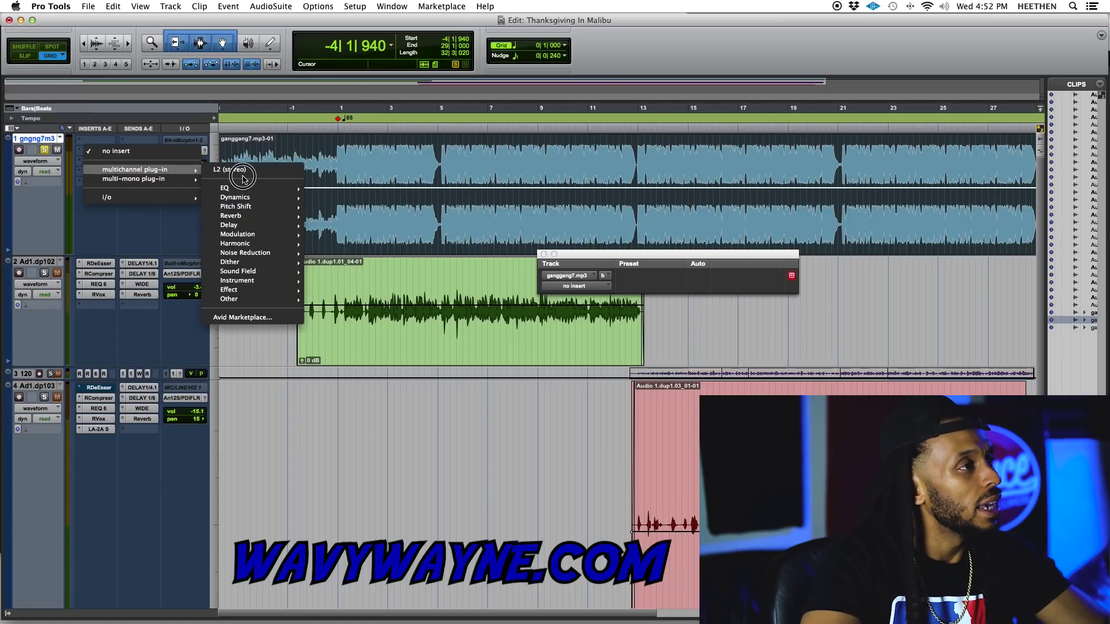
mouse_move(247, 303)
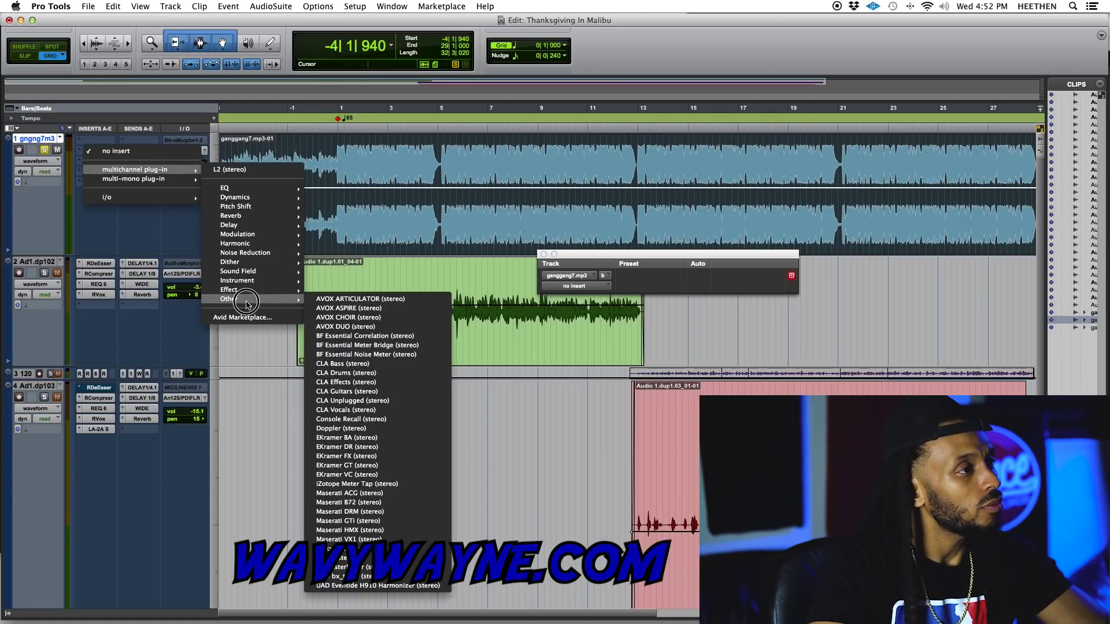
mouse_move(162, 179)
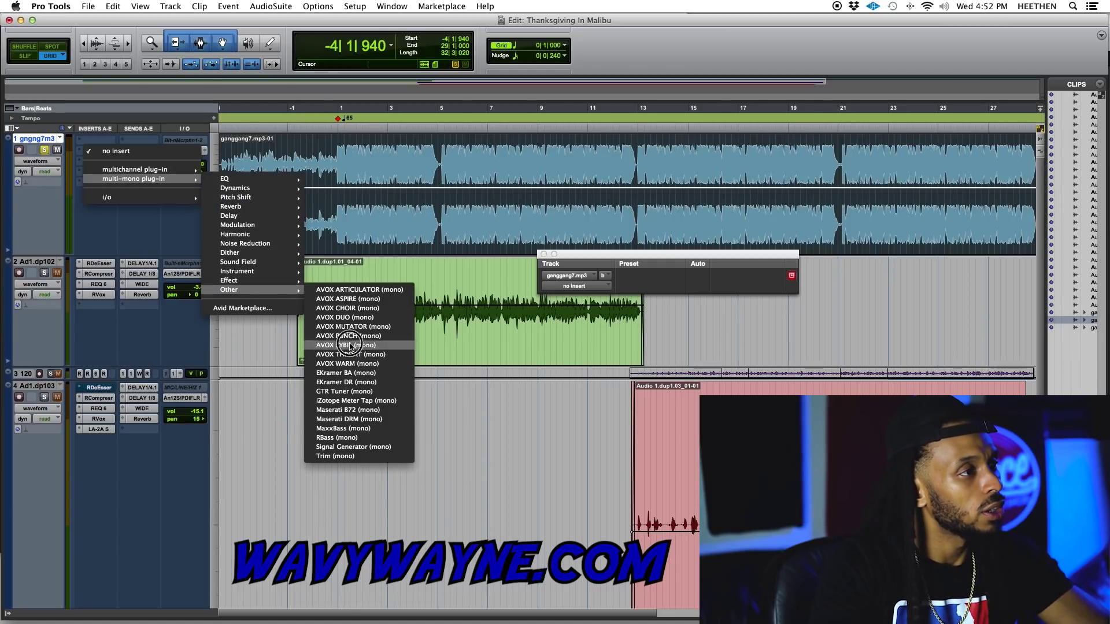
click(341, 456)
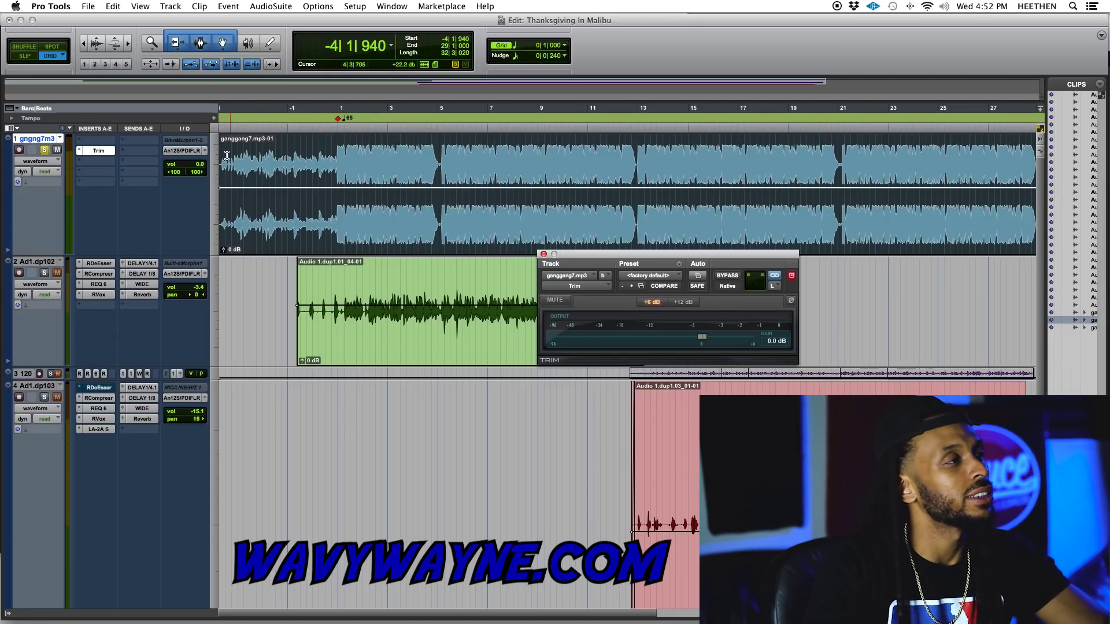
drag(98, 150, 98, 140)
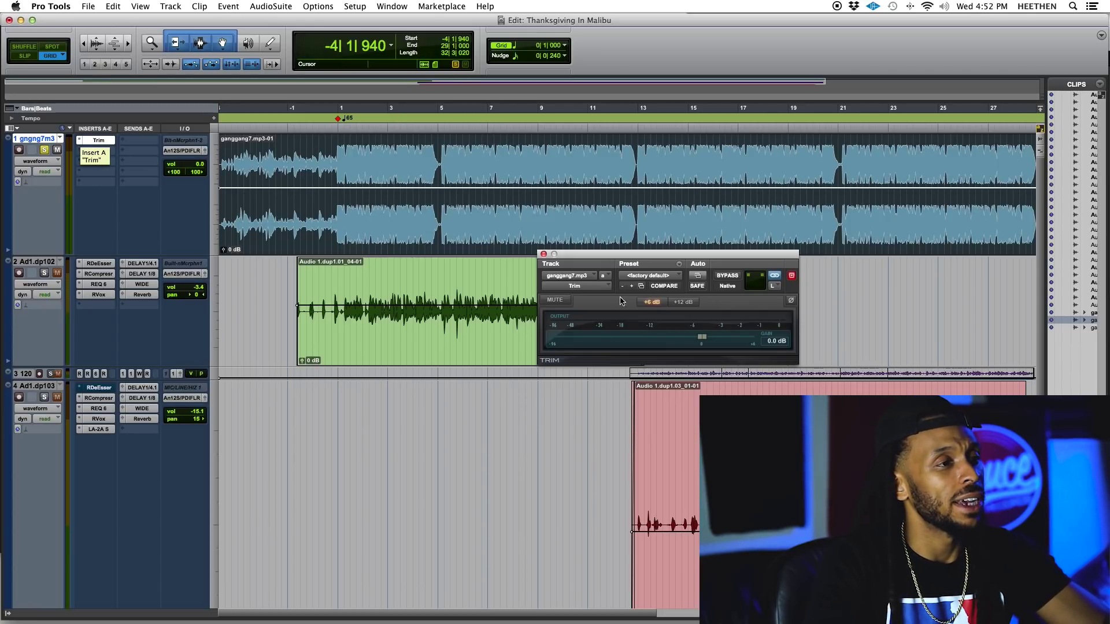
- Lower the Trim gain to about -6.4 dB while playing the beat from 1|3|000, and close the plug-in
drag(705, 340, 683, 345)
key(space)
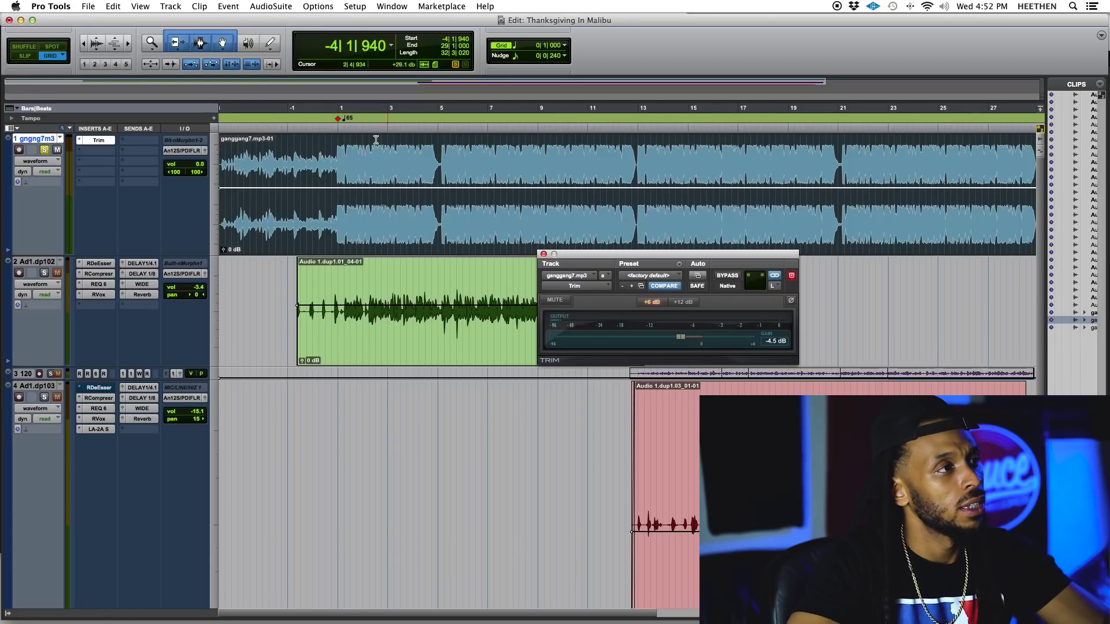
click(351, 134)
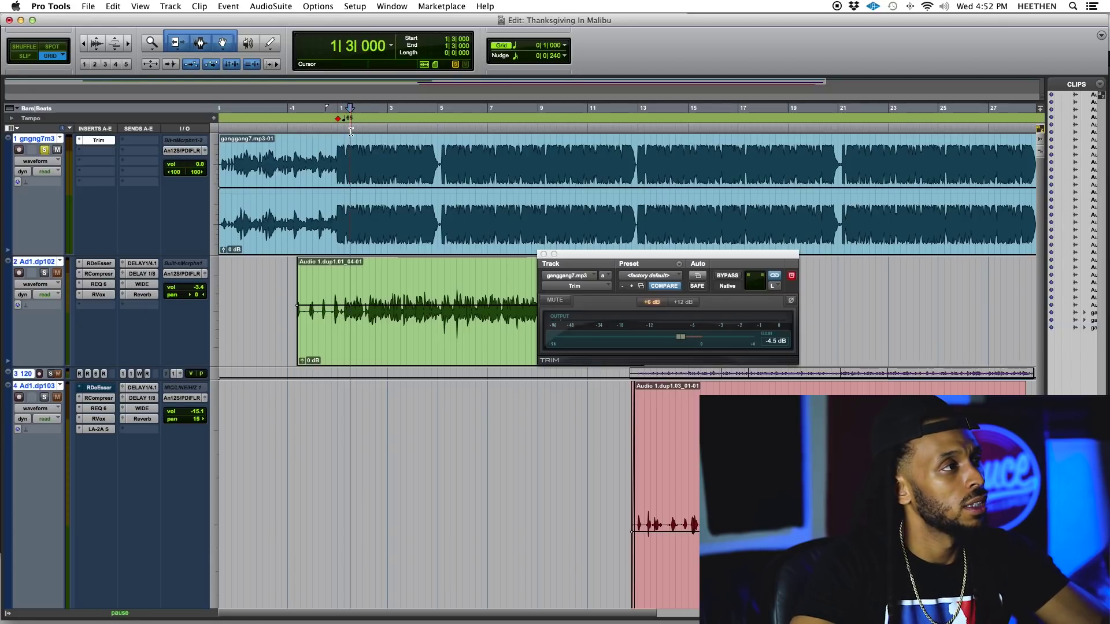
click(682, 339)
drag(685, 342, 675, 345)
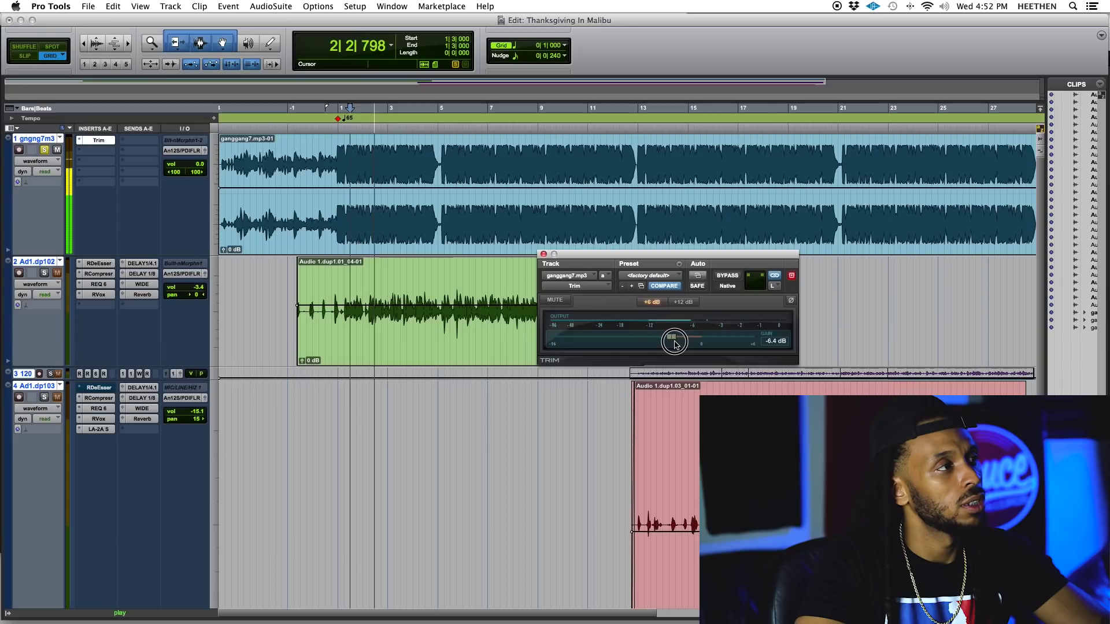
key(space)
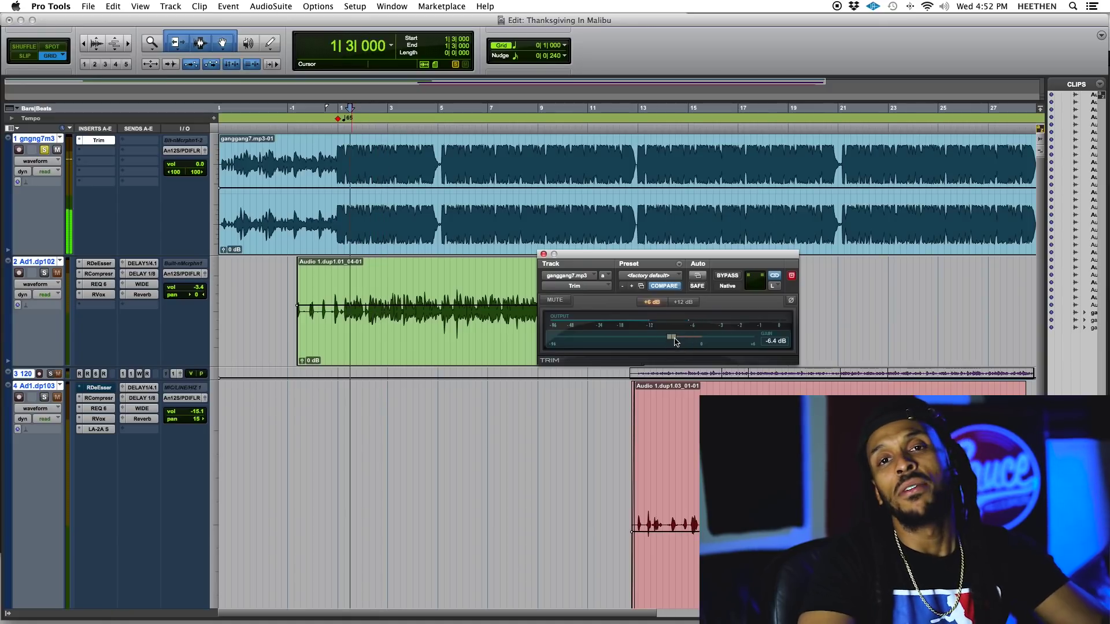
drag(674, 342, 674, 341)
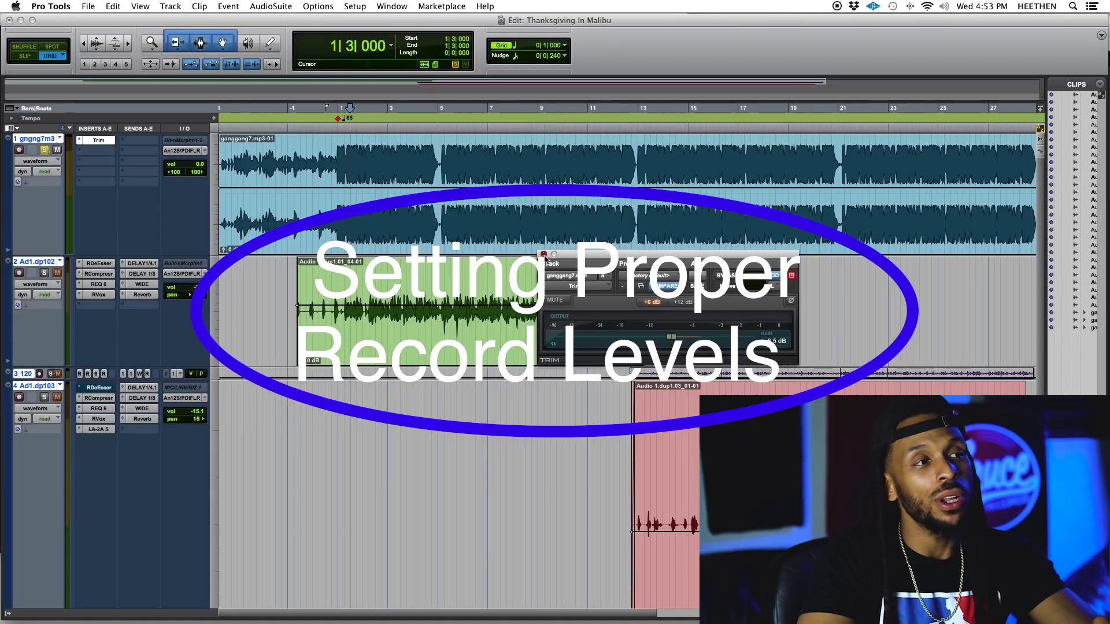
click(544, 255)
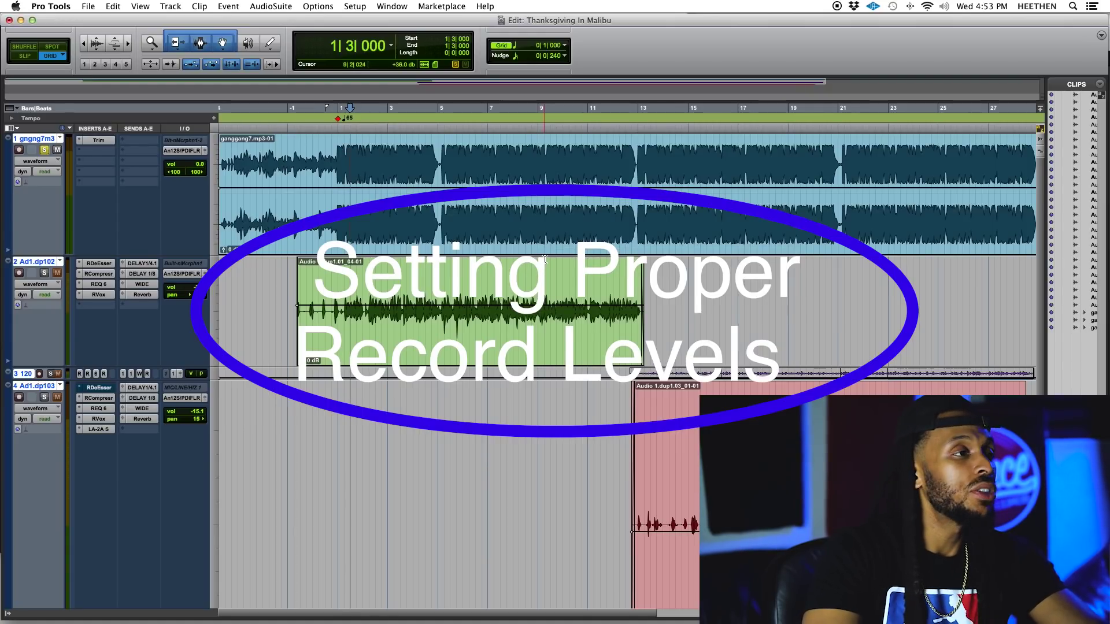
- Select the first vocal track, view its channel in the Mix window and return to the Edit window
click(42, 266)
key(super+equal)
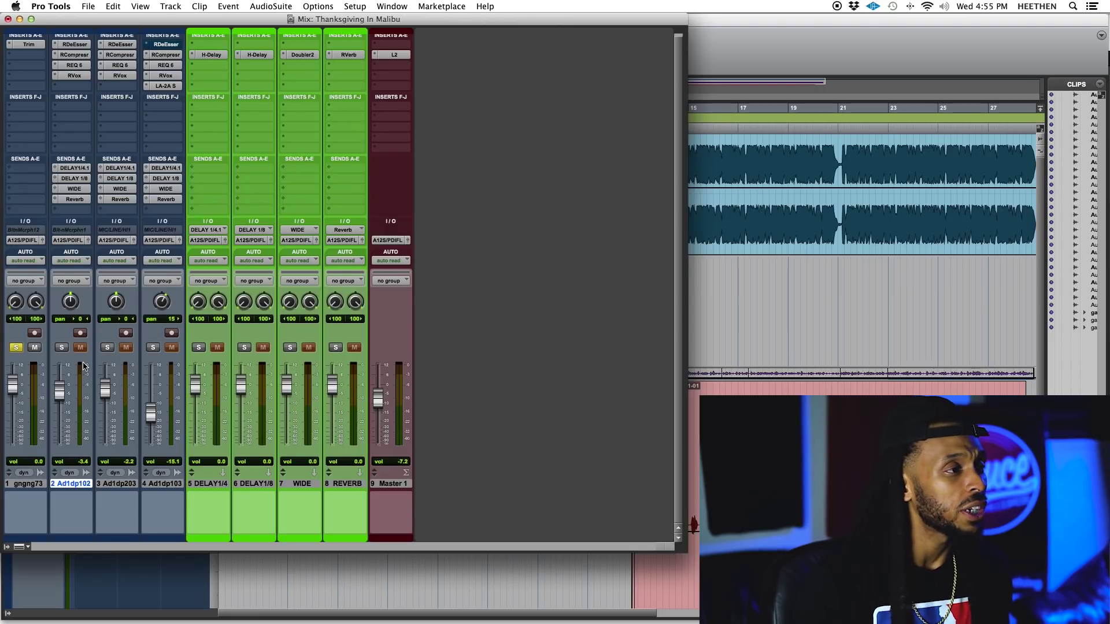
click(780, 51)
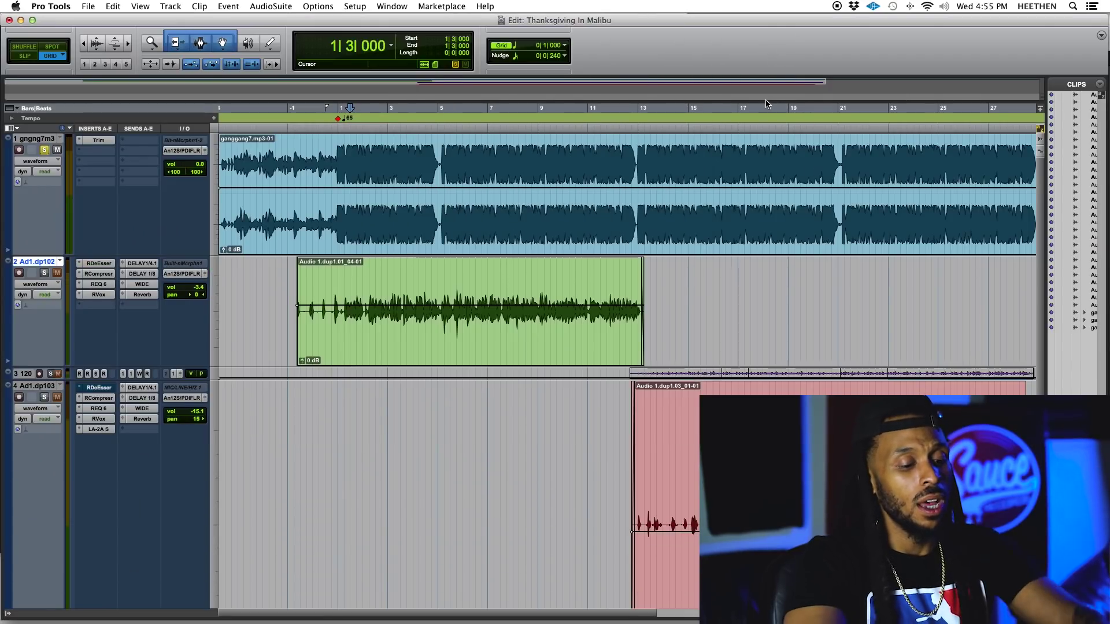
- Fit the whole session in the Edit window, enlarging track 3, and widen the clips list to read the full clip names
key(super+bracketleft)
key(super+bracketleft)
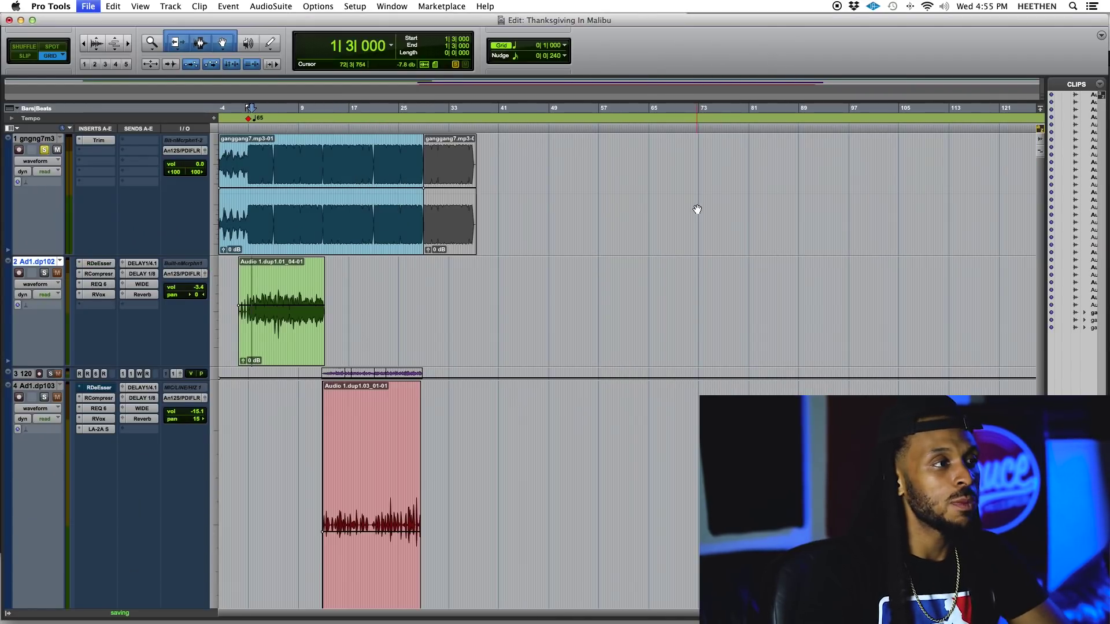
key(ctrl+alt+Down)
key(ctrl+alt+Down)
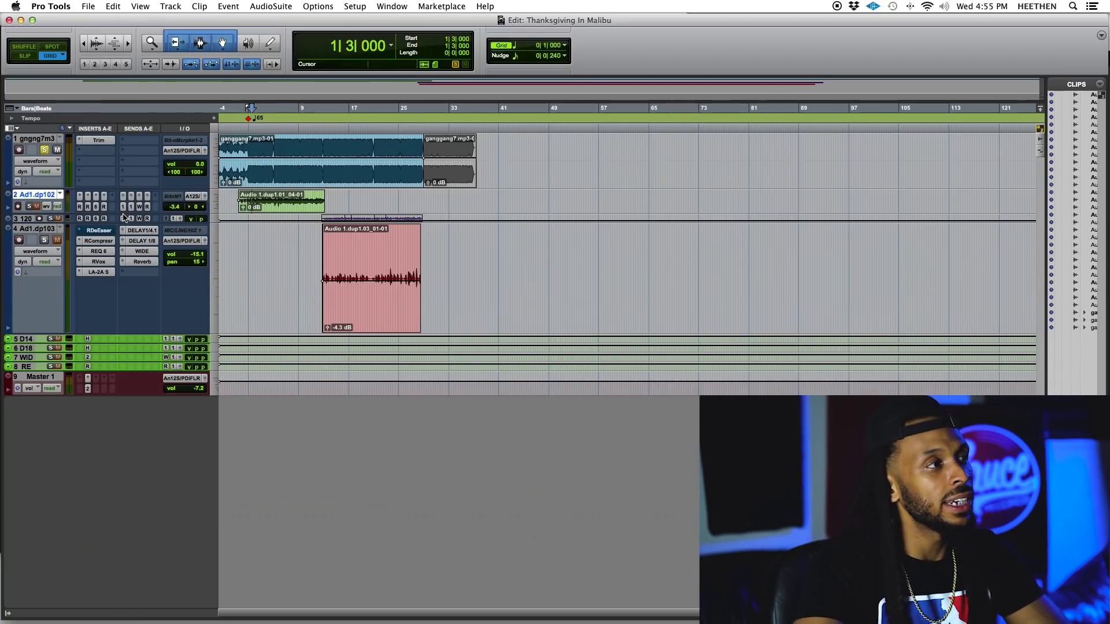
drag(133, 222, 134, 258)
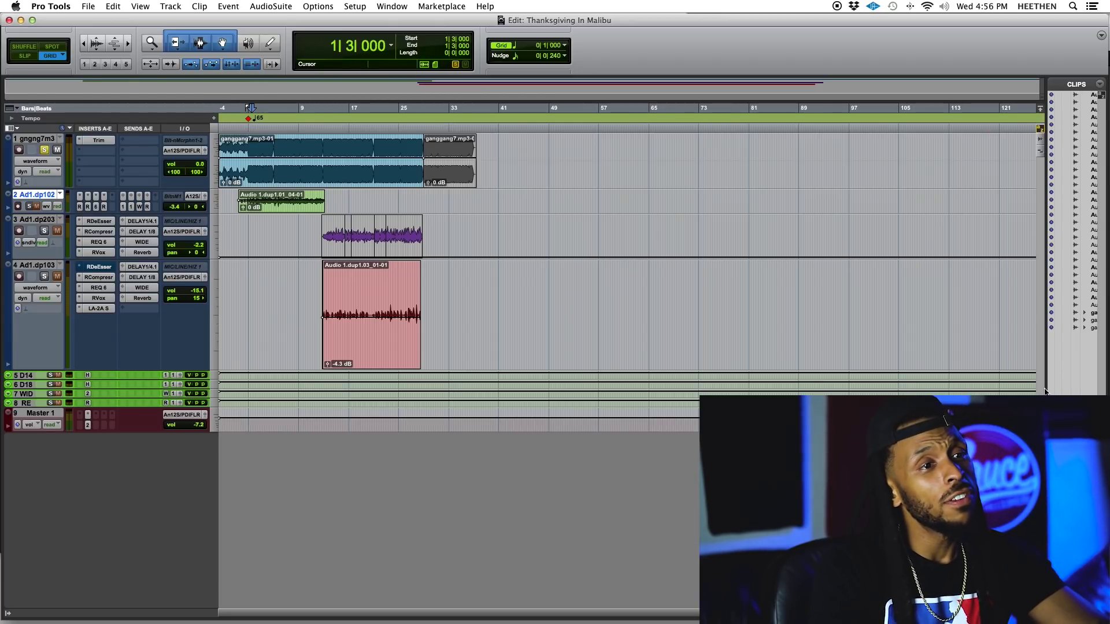
drag(1045, 387, 897, 387)
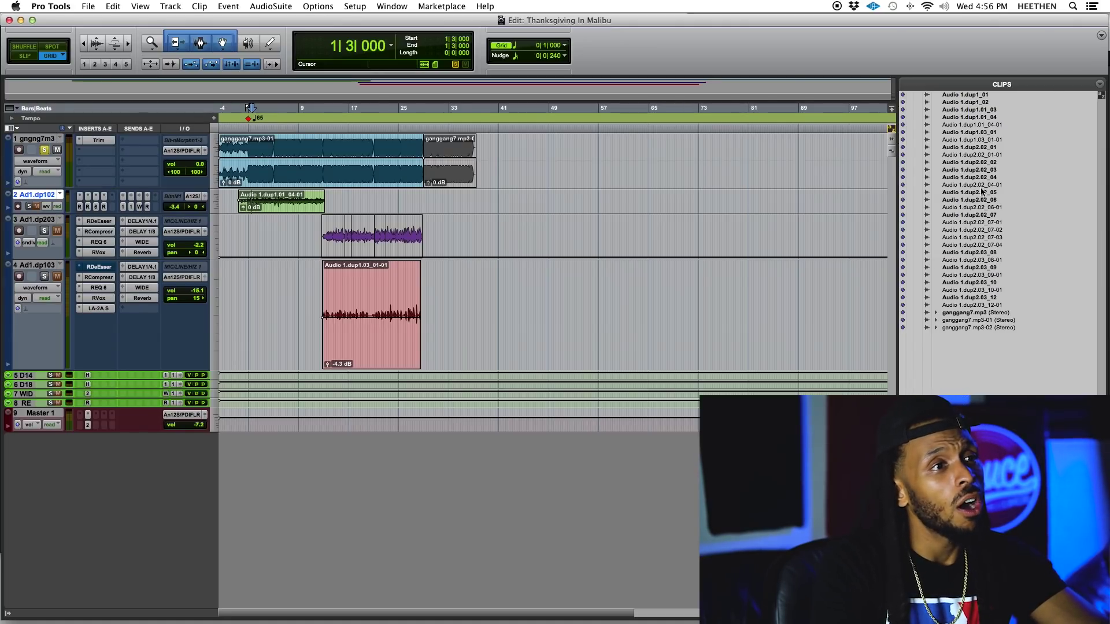
click(982, 155)
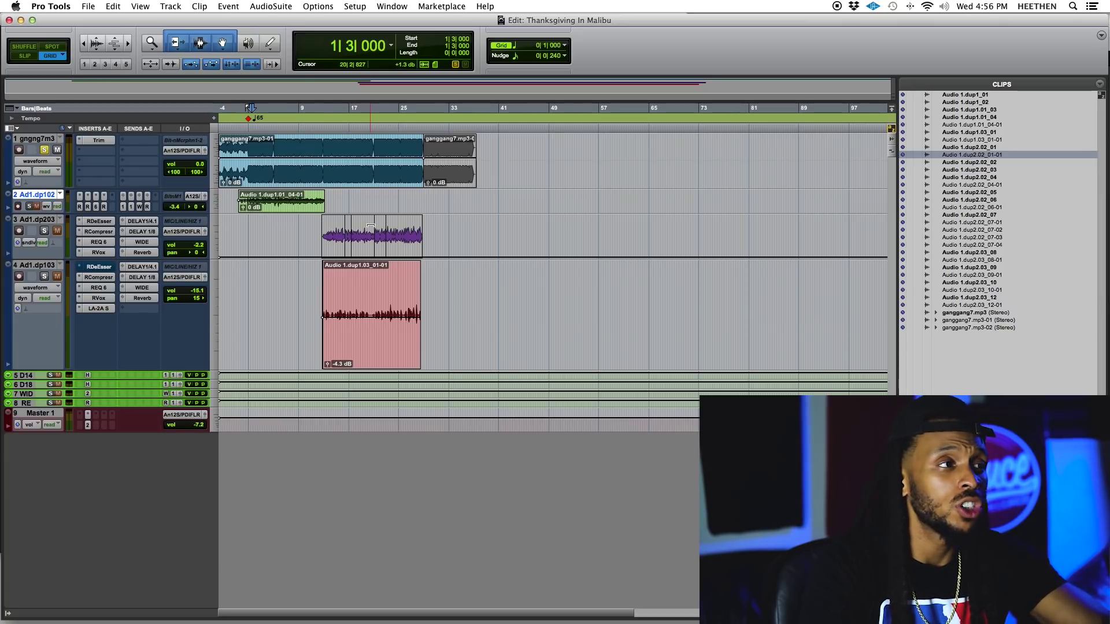
- Enlarge the second track and rename it WAVY VOX
key(ctrl+Up)
click(31, 192)
double_click(31, 192)
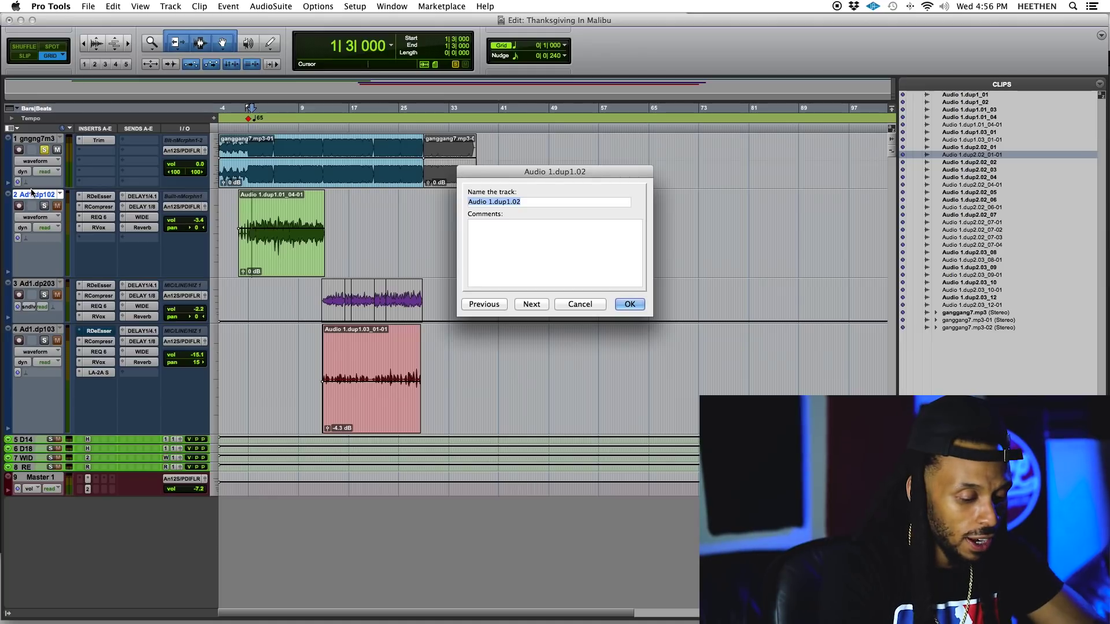
text(WAVY )
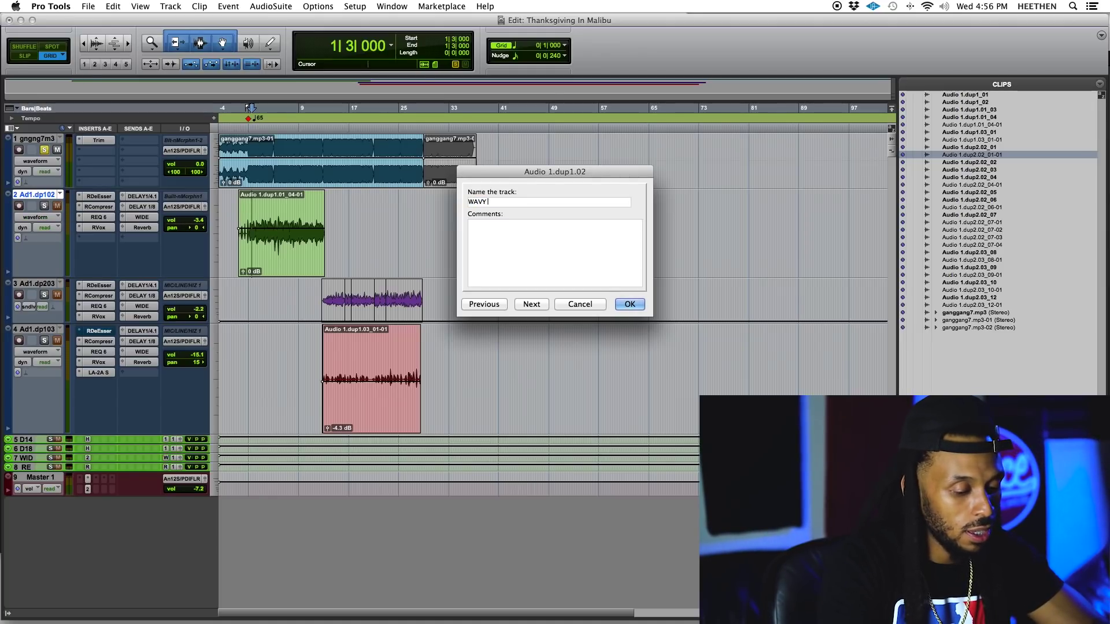
text(VOX)
key(Return)
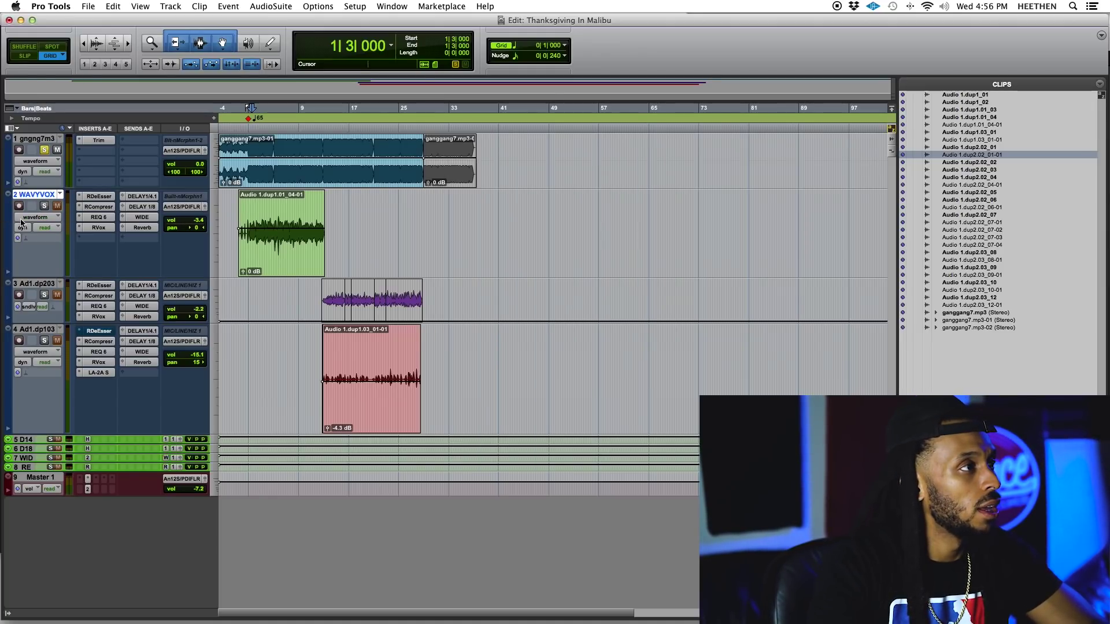
- Set the WAVY VOX track's input to the MIC/LINE/HIZ source and arm the track for recording
click(19, 206)
click(636, 263)
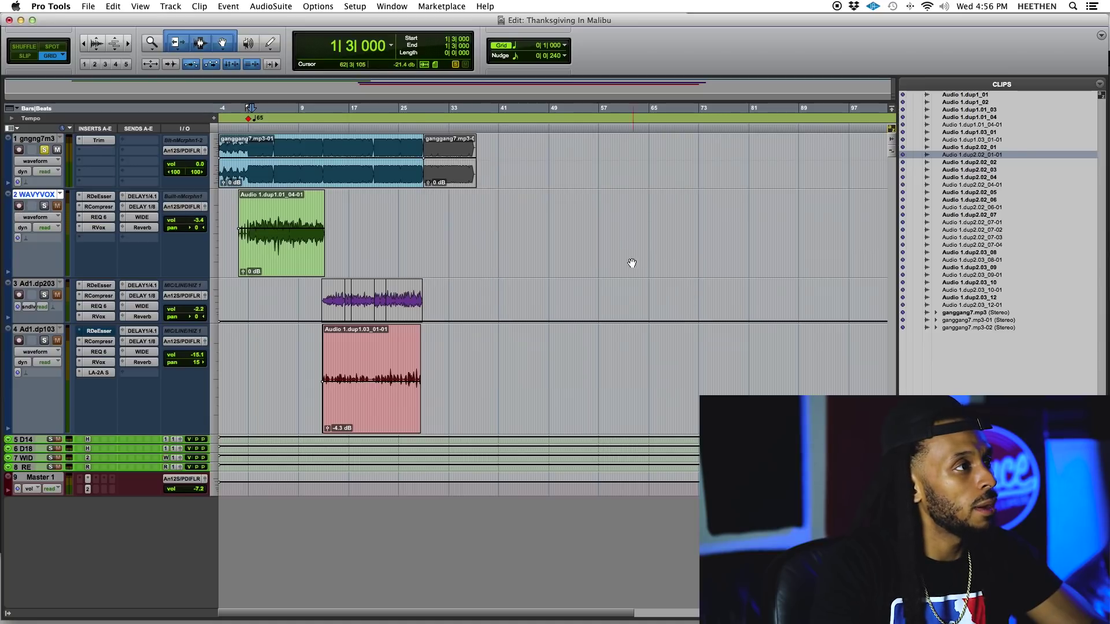
click(167, 198)
mouse_move(191, 215)
click(249, 220)
click(18, 206)
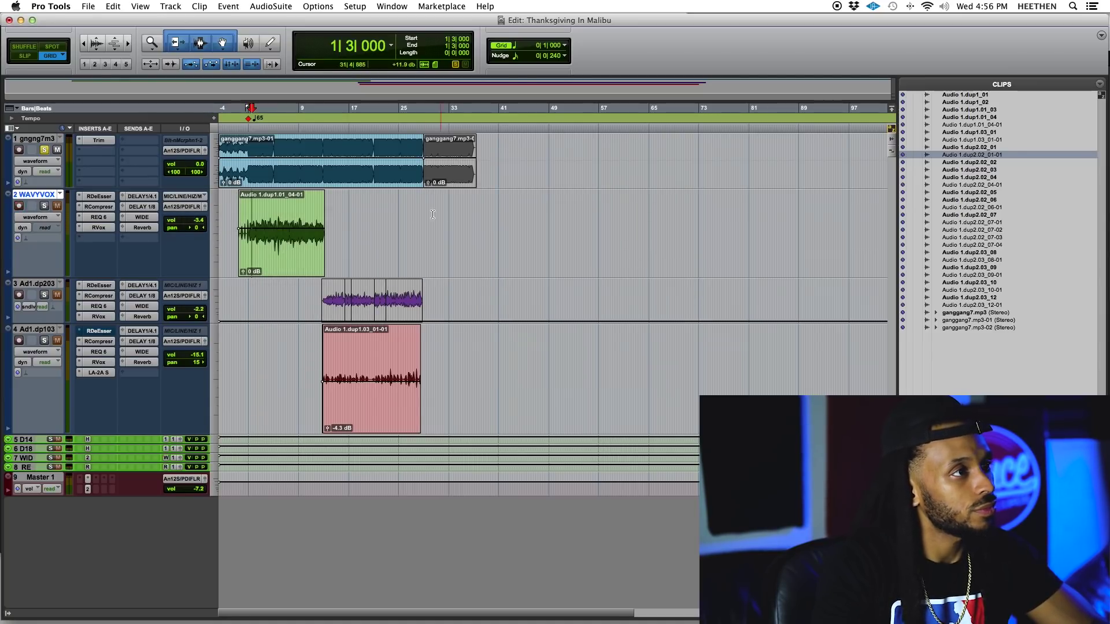
- Record a short test clip on the WAVY VOX track starting at 21|4|000
click(381, 211)
key(super+space)
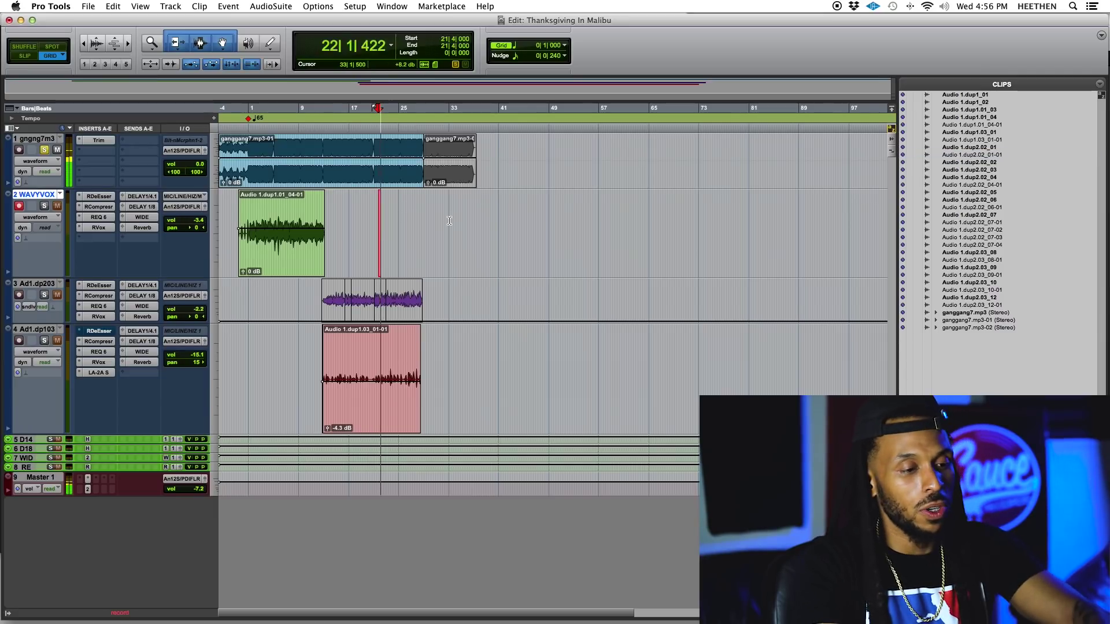
key(super+bracketright)
key(super+bracketright)
key(super+bracketright)
key(super+bracketright)
key(space)
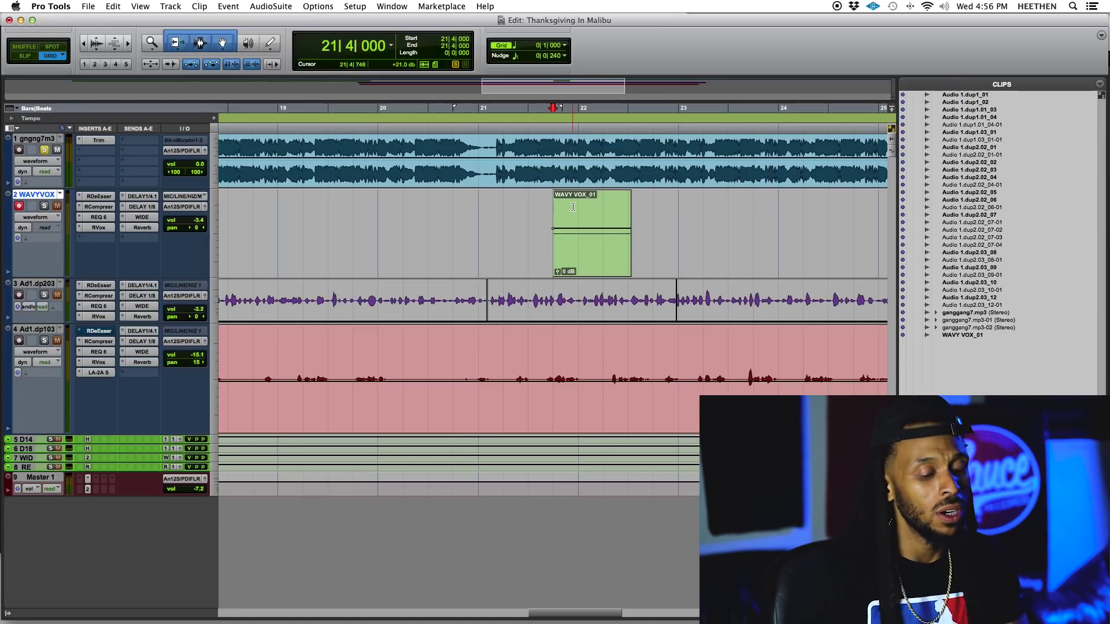
- Disarm the WAVY VOX track and delete the short test recording from the timeline
key(super+bracketleft)
key(super+bracketleft)
key(super+bracketleft)
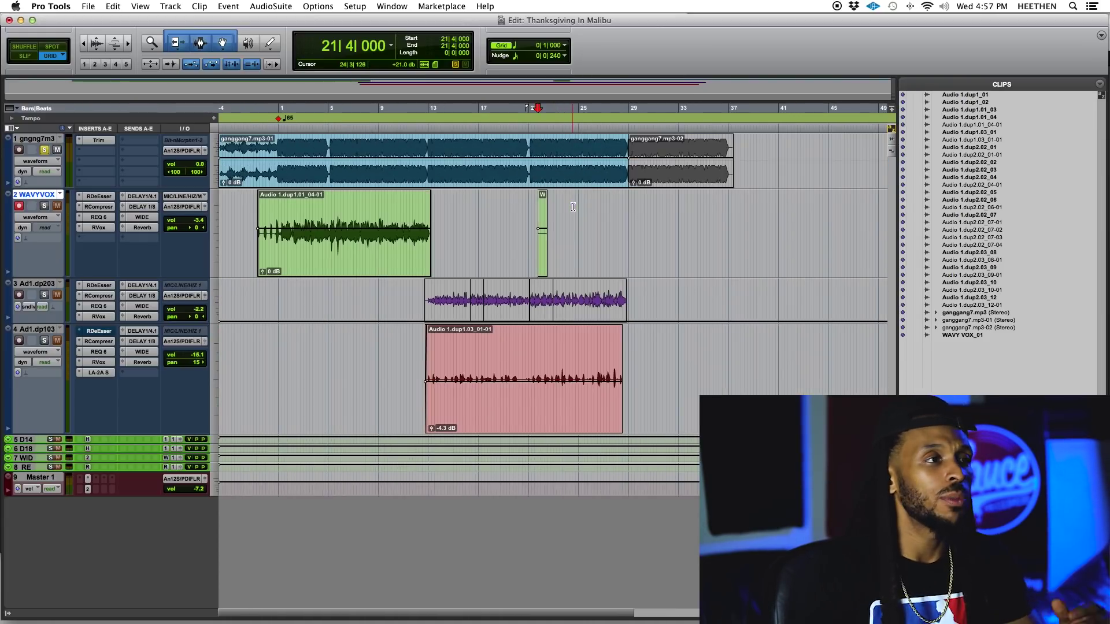
click(19, 207)
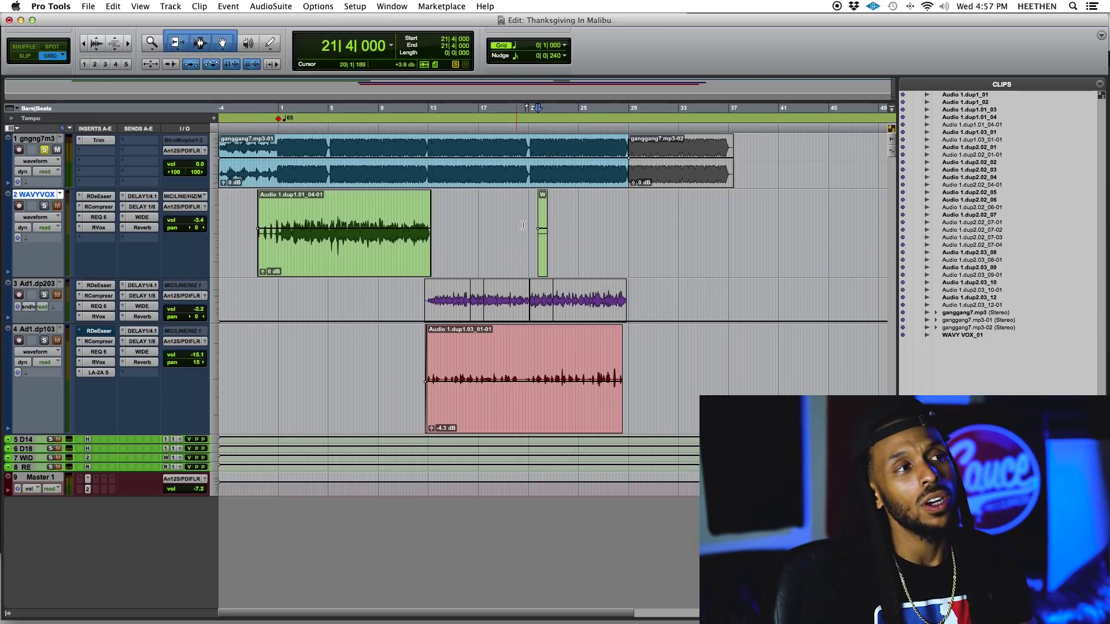
click(521, 217)
key(Delete)
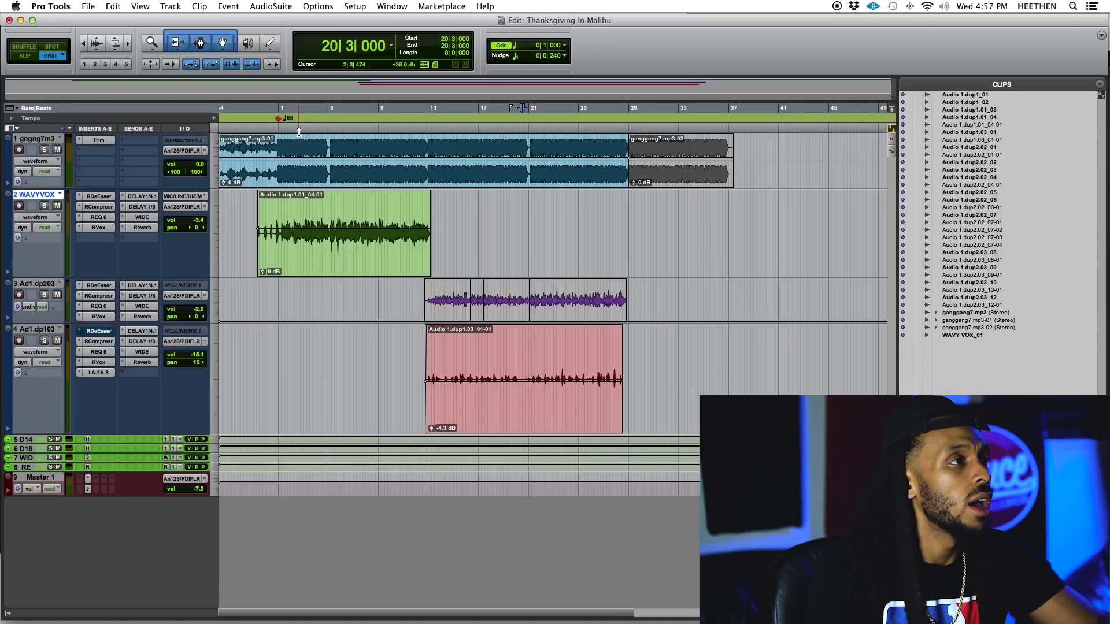
- Play the session from 2|3|000 and rename the WAVY VOX track Agame
click(296, 130)
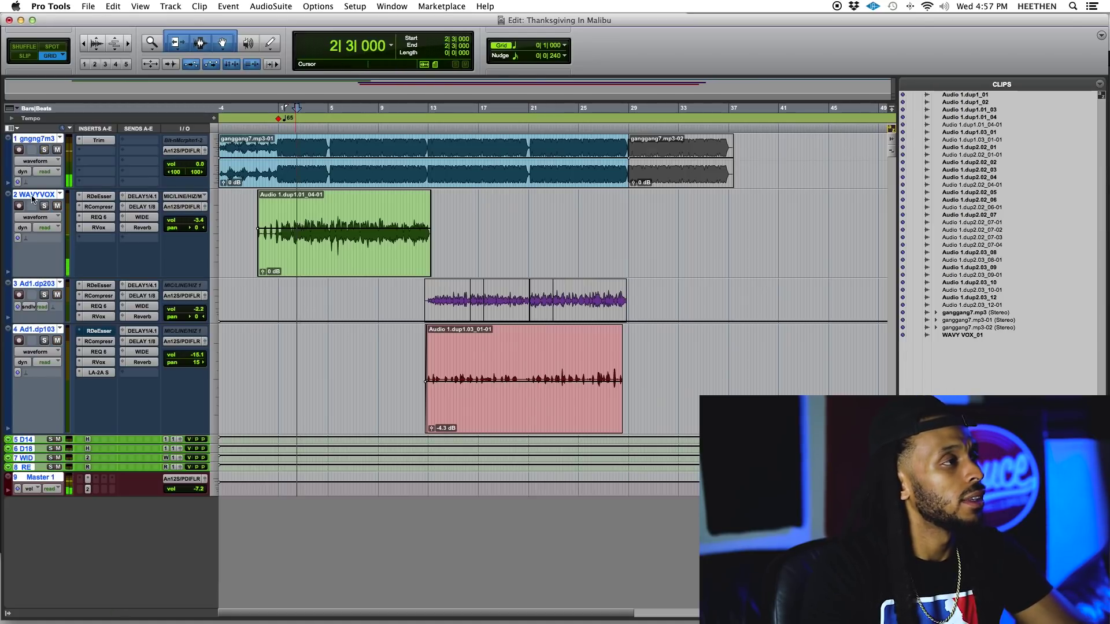
double_click(35, 194)
text(Agame)
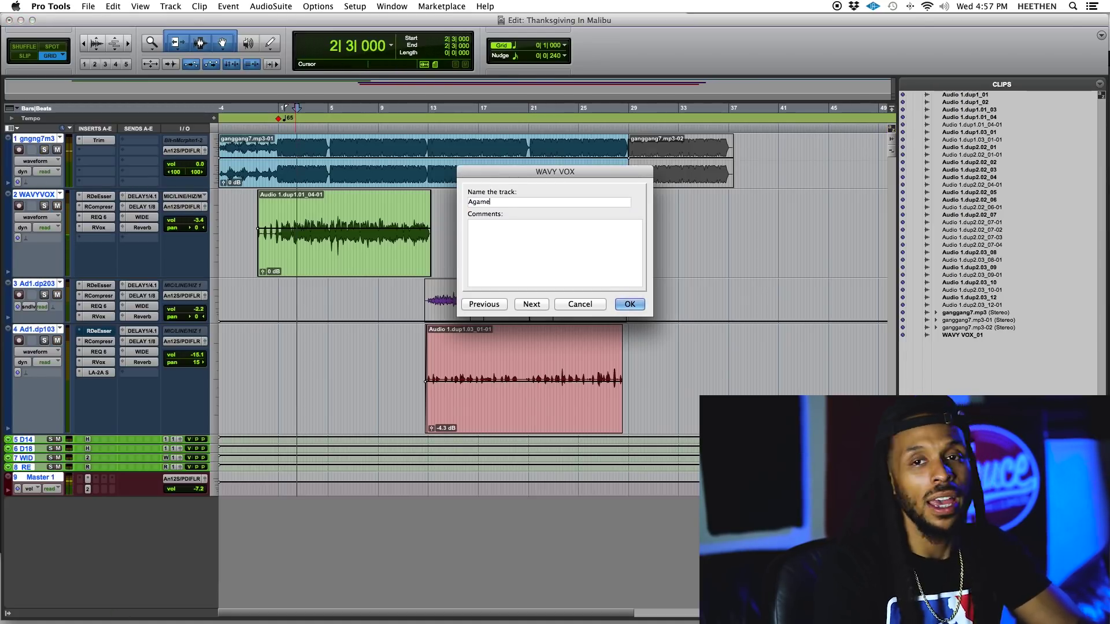
key(Return)
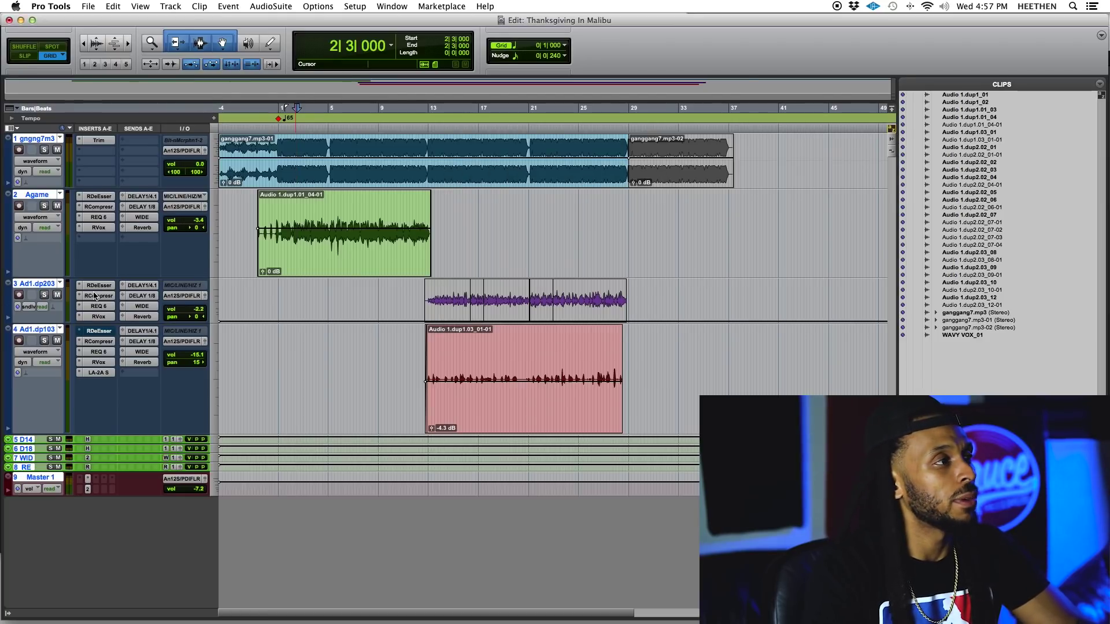
- Rename the third track, holding the purple vocal clips, Real early
double_click(41, 284)
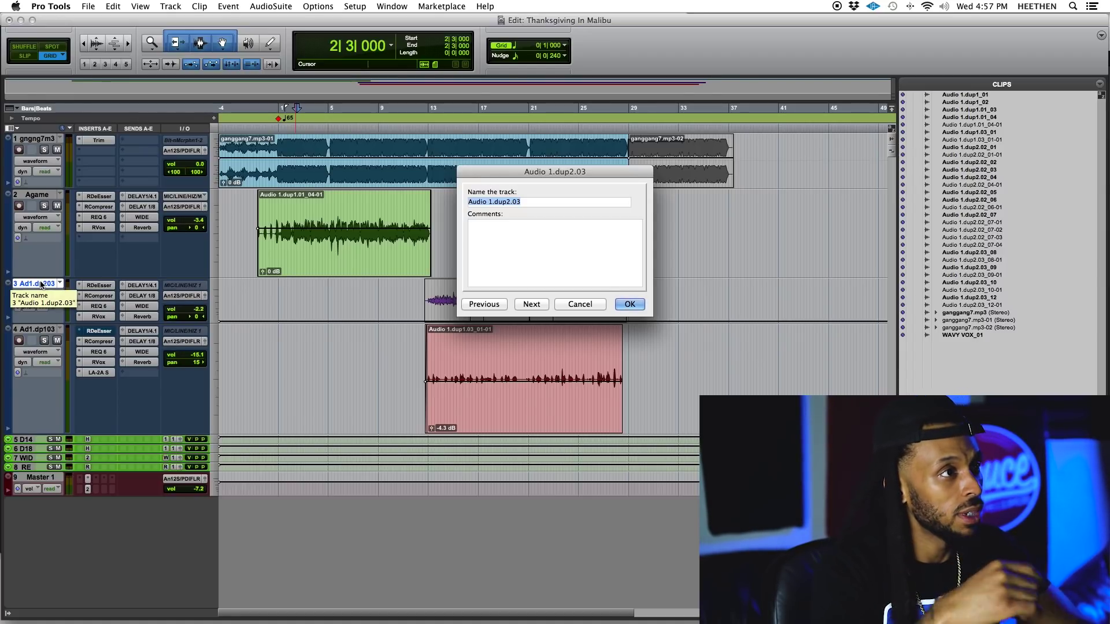
text(Re)
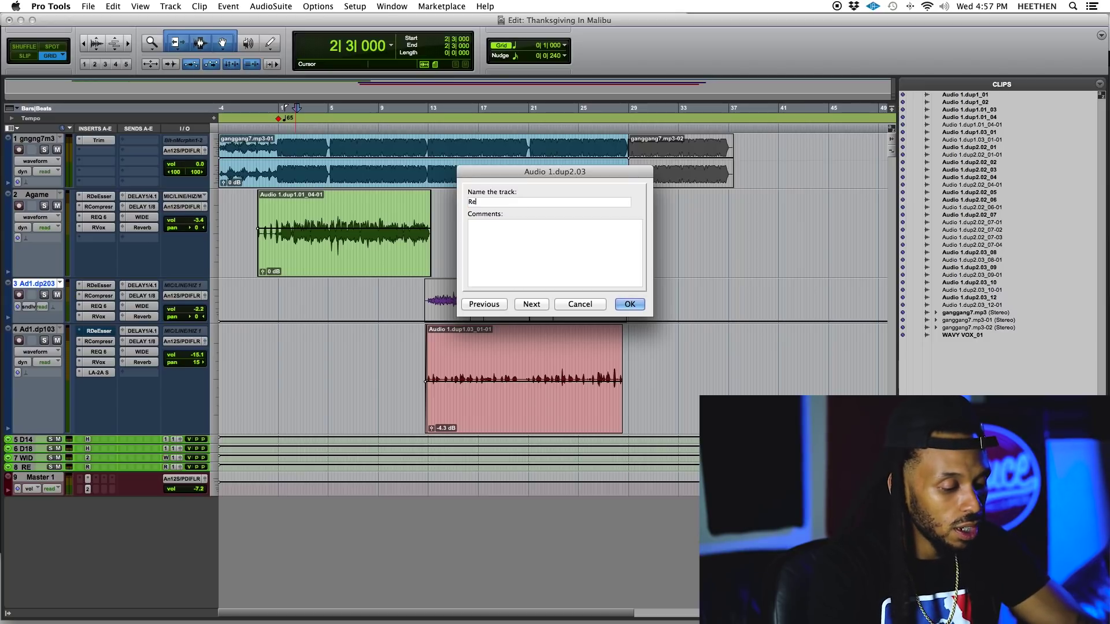
text(al early)
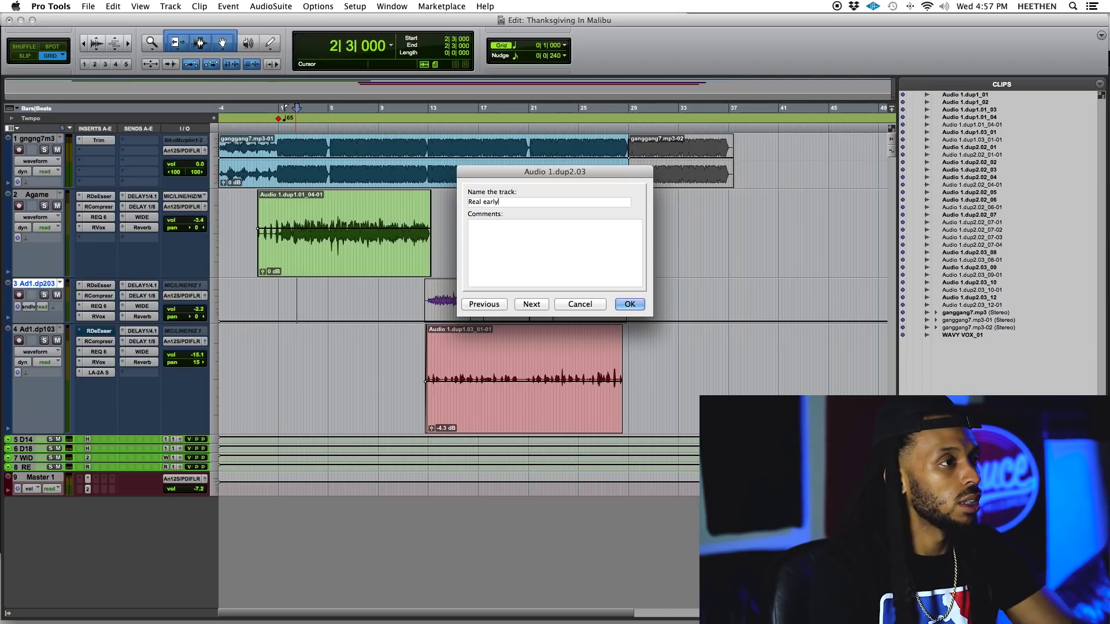
key(Return)
- Rename the fourth track, holding the red clip, Early Libs and slightly increase the Real early track's height
double_click(37, 329)
text(Early Libs)
key(Return)
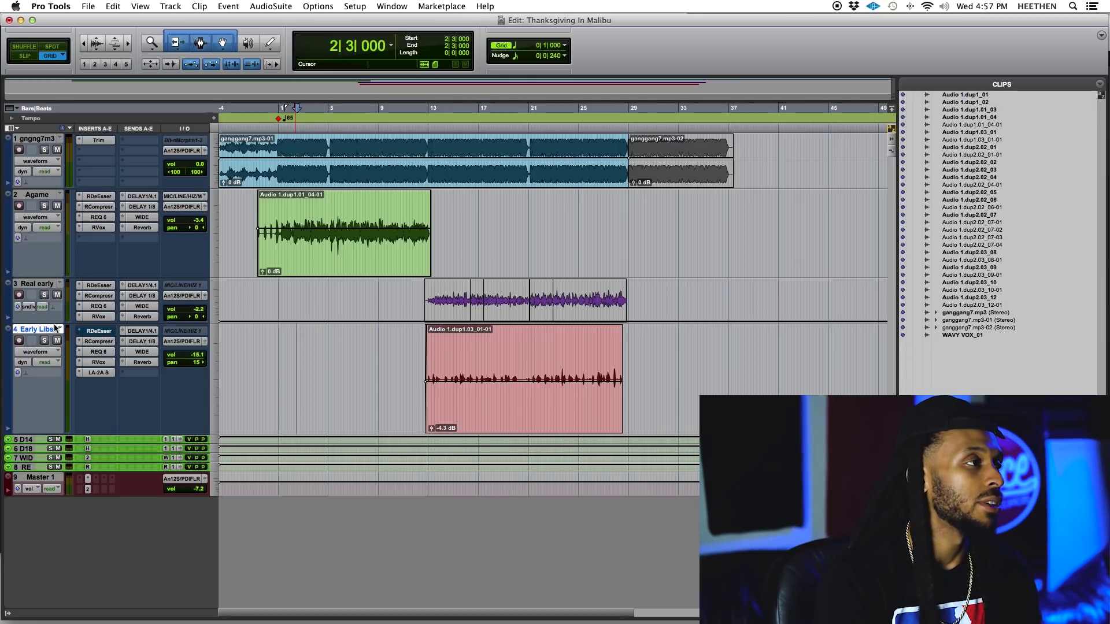
drag(55, 322, 55, 333)
double_click(48, 285)
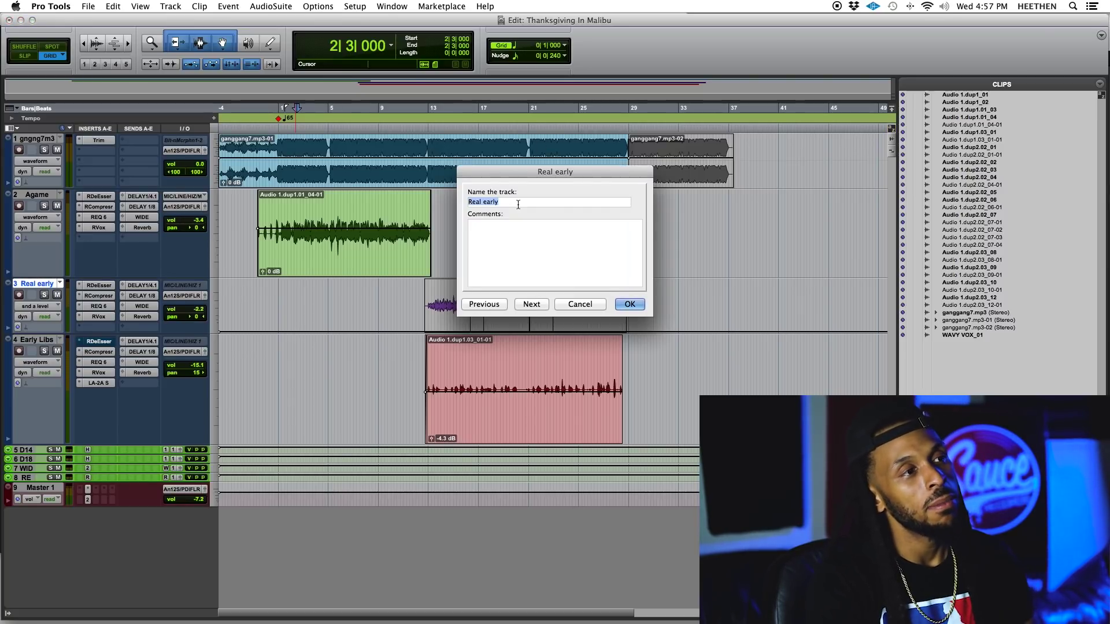
click(493, 305)
click(577, 304)
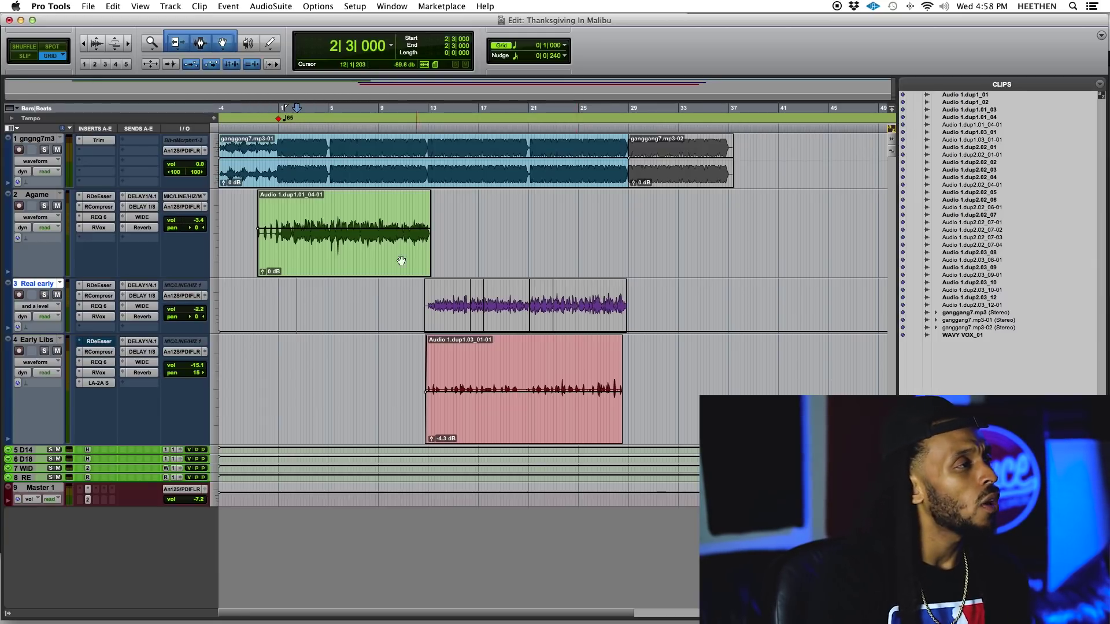
- Open the Agame track's REQ 6 equalizer and compare the vocal bypassed and processed while playing all tracks
click(98, 217)
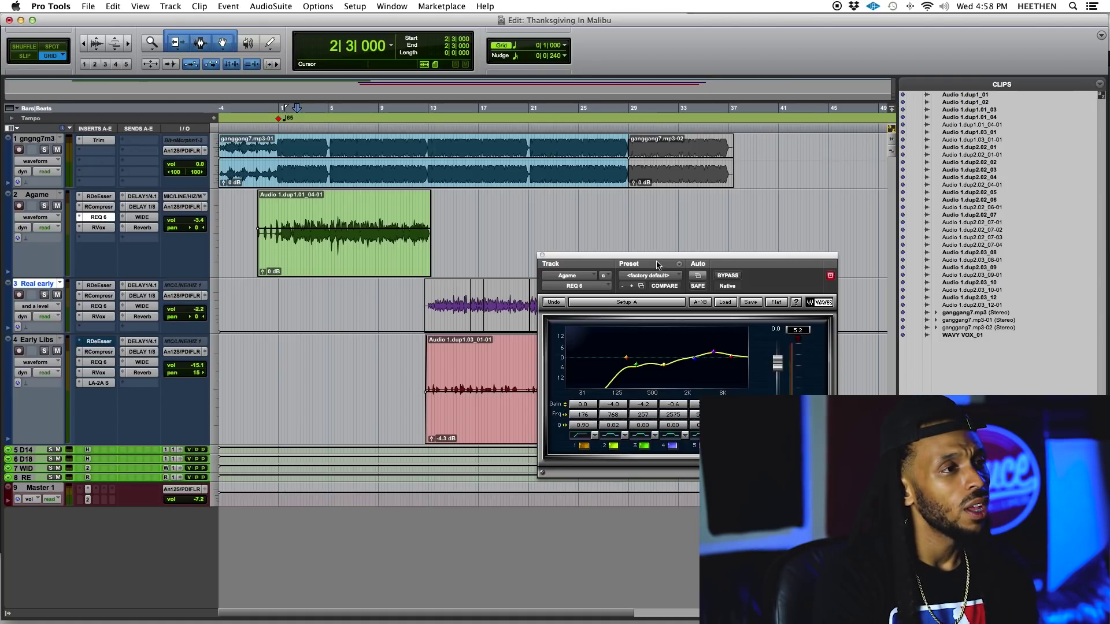
drag(625, 256, 591, 242)
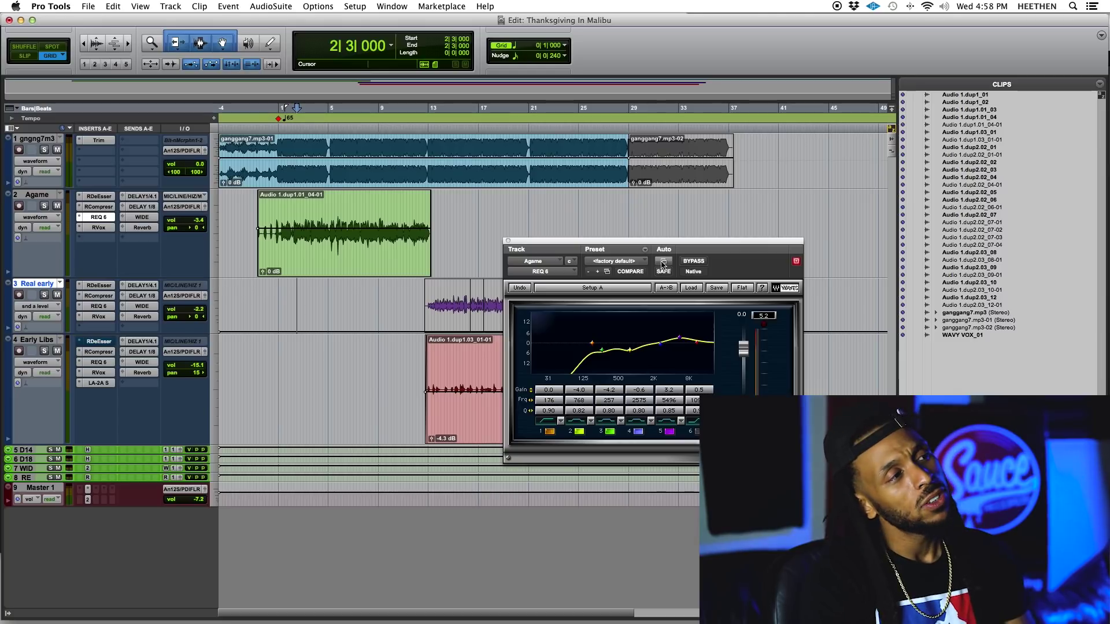
key(super+a)
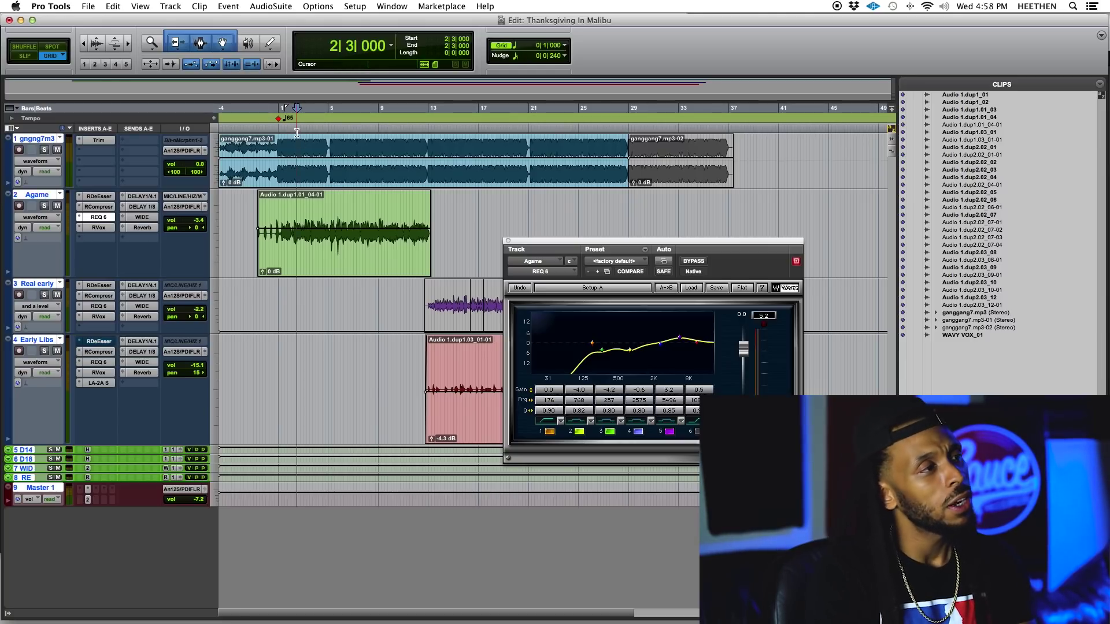
key(space)
click(693, 262)
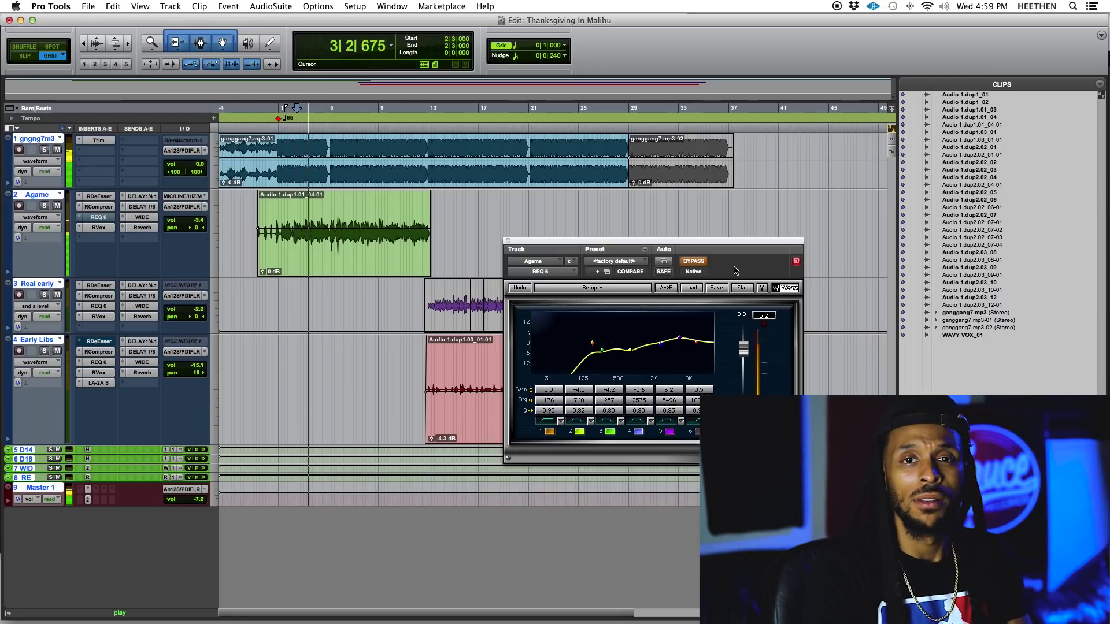
click(692, 261)
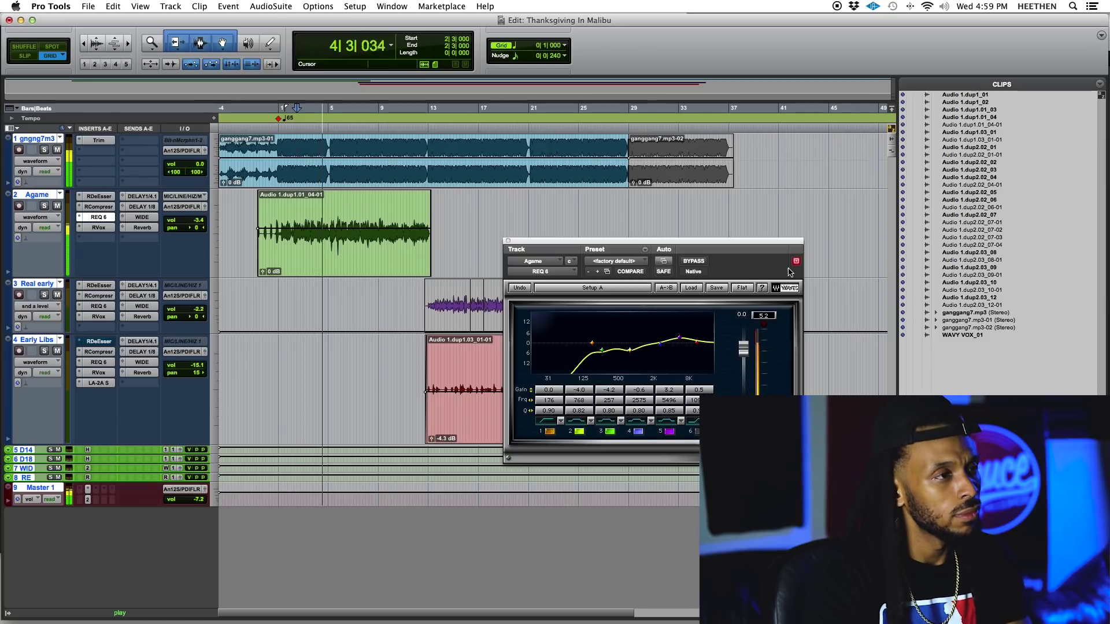
key(space)
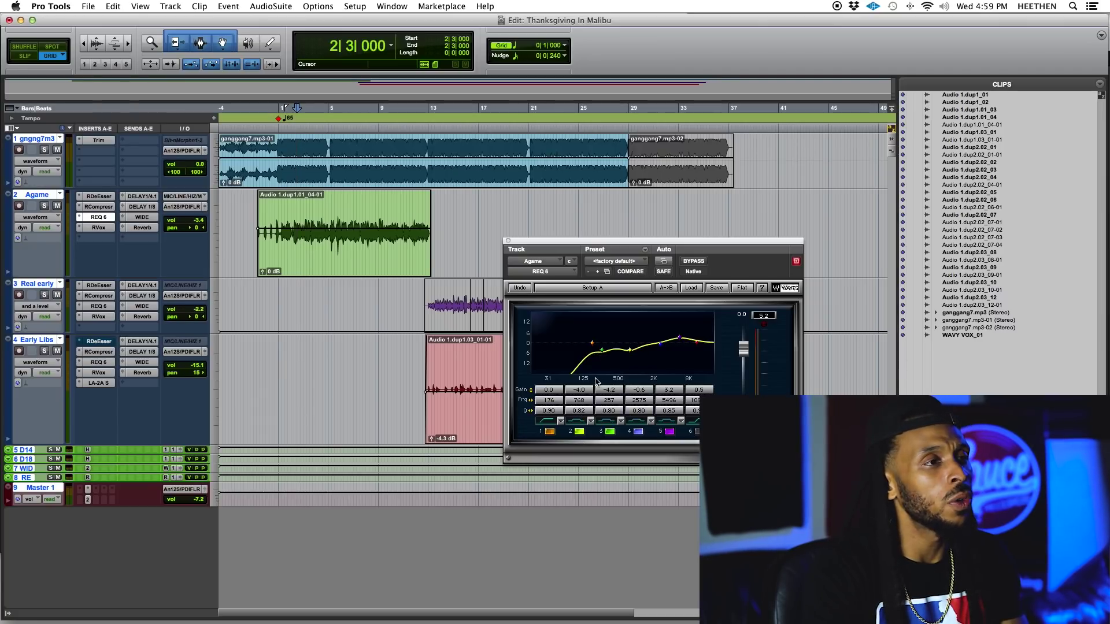
- Set the REQ 6 gain to -3.0 on band 2 and -2.4 on band 3 during playback
key(space)
drag(608, 390, 579, 386)
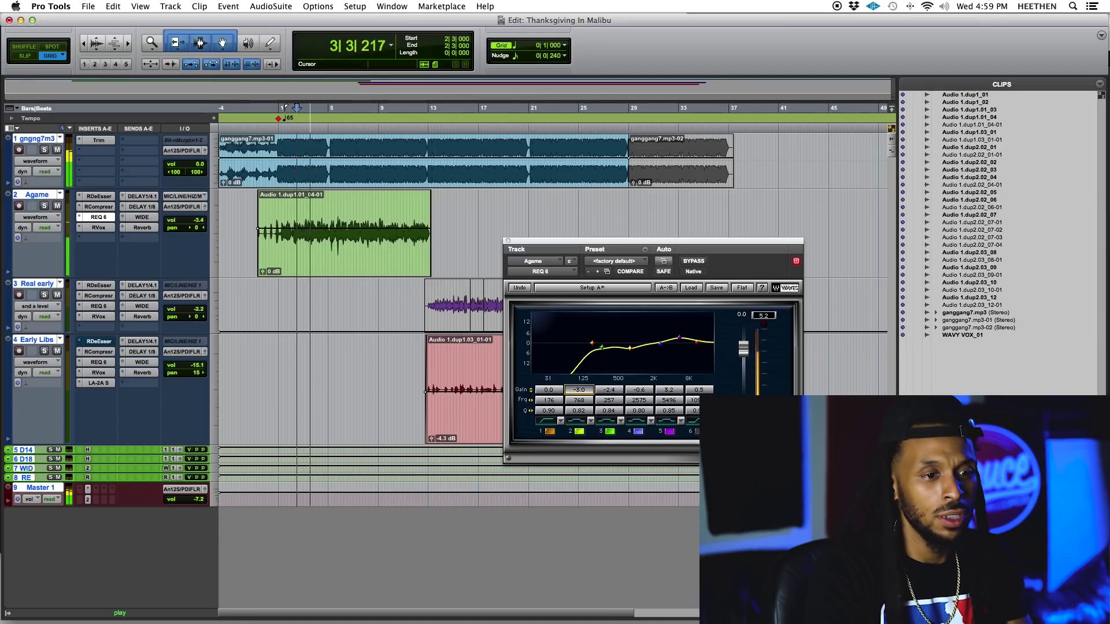
key(space)
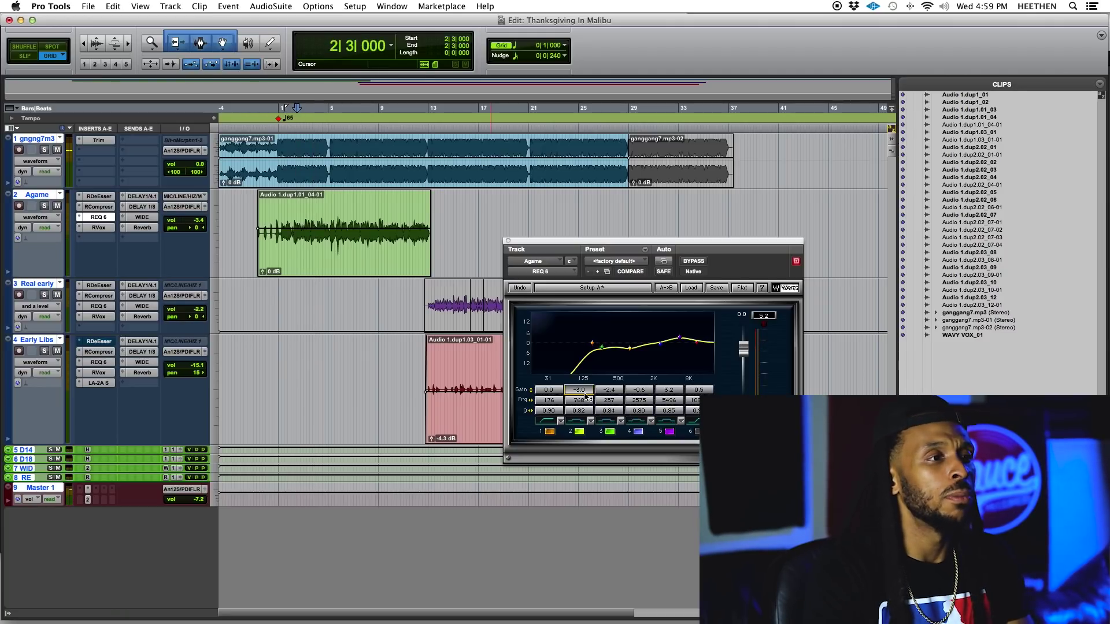
- Exaggerate the REQ 6 curve with band 5 gain at 9.9 and band 3 gain at -11.6, and audition the vocal
key(space)
drag(675, 397, 675, 376)
drag(608, 389, 606, 411)
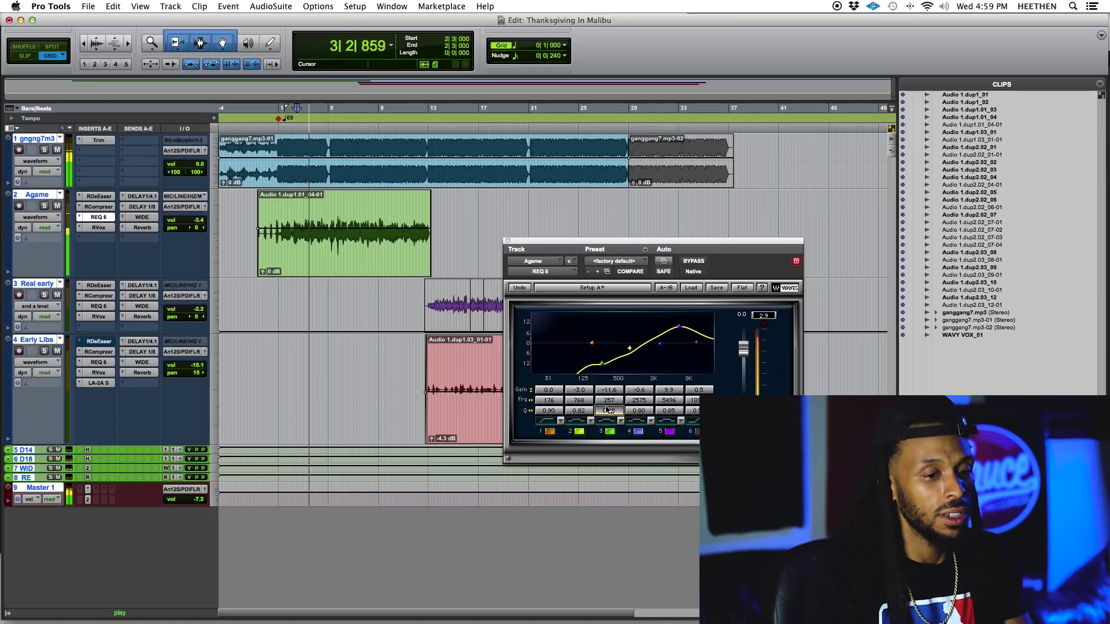
key(space)
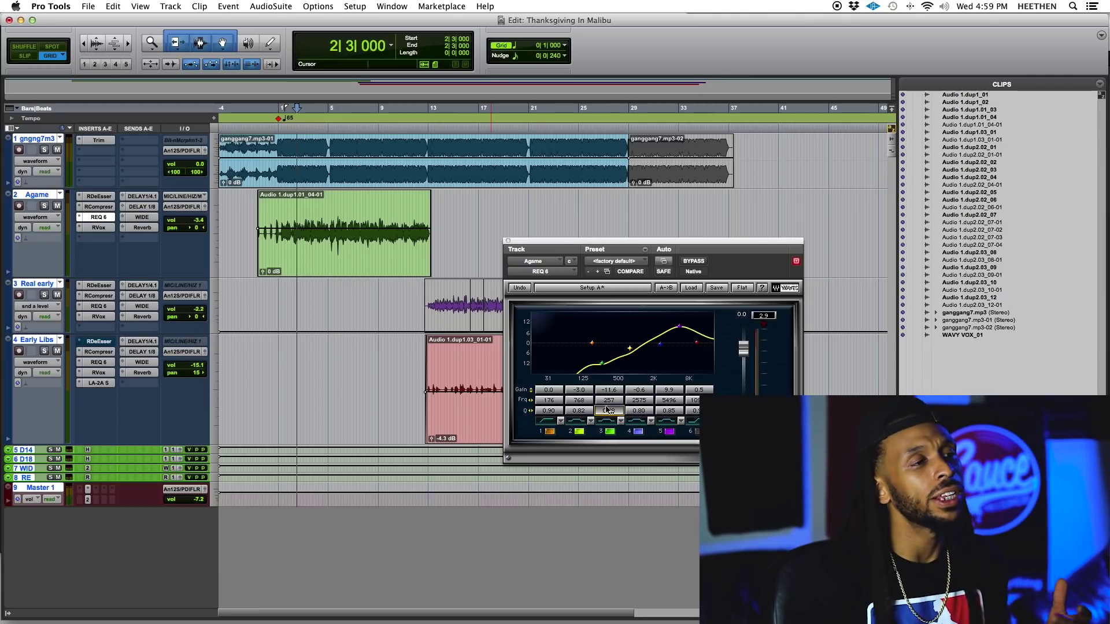
key(space)
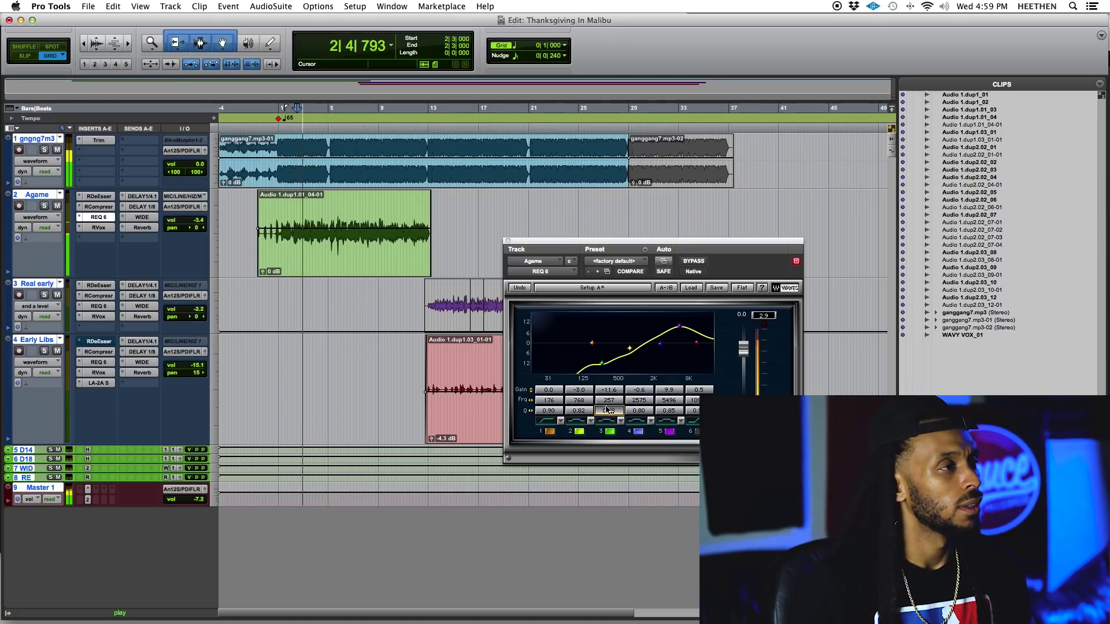
key(space)
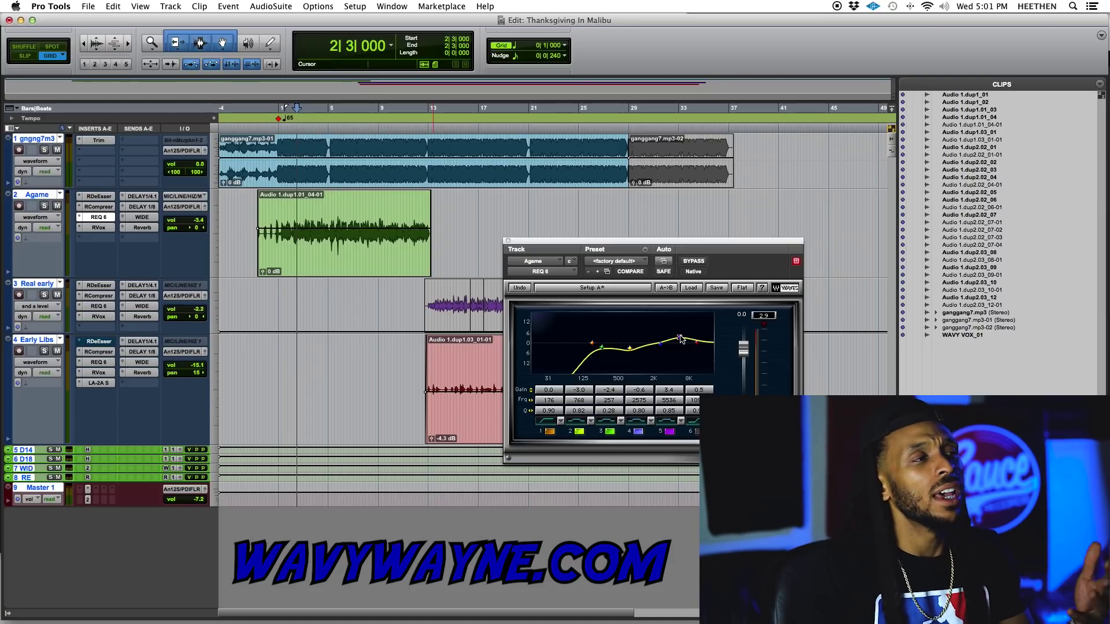
- Open the Agame track's RCompressor and audition its gain reduction on the vocal from 1|3|000
click(106, 208)
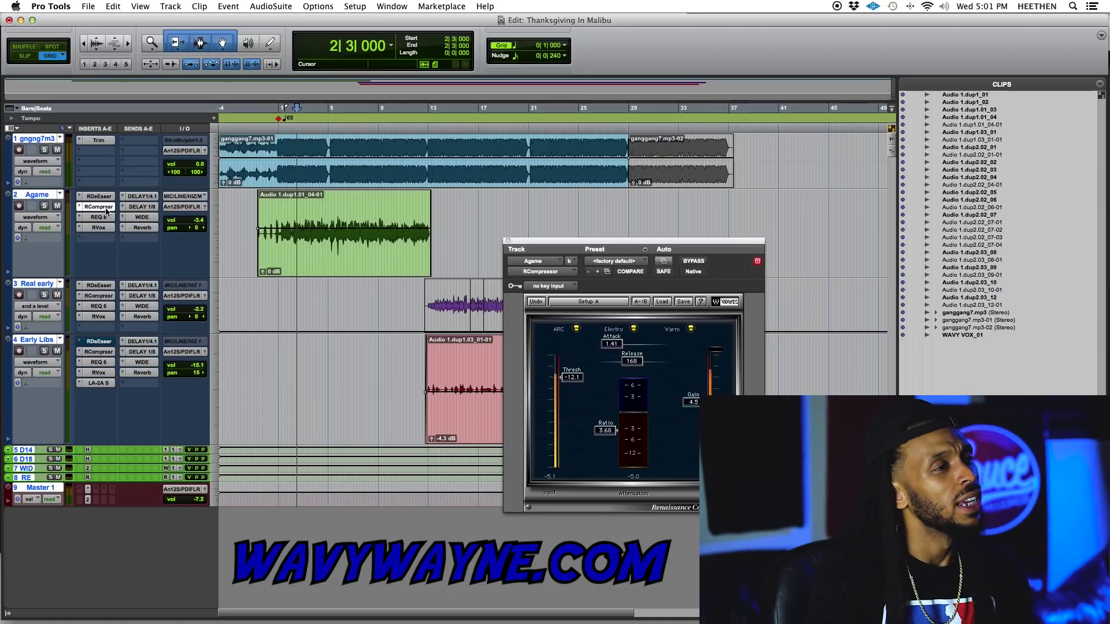
click(285, 208)
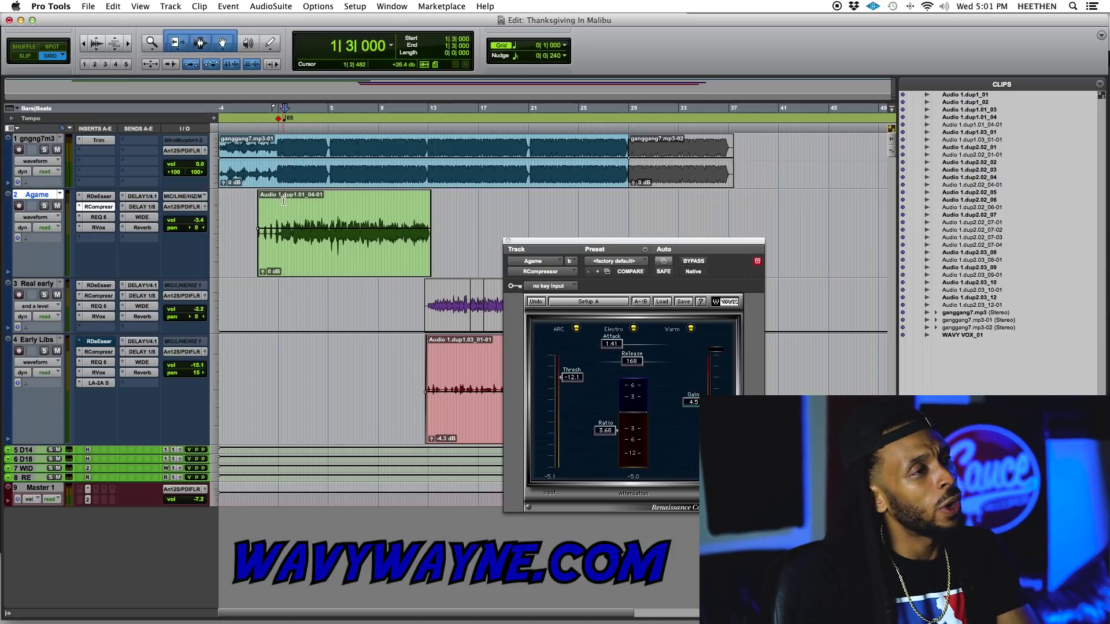
key(space)
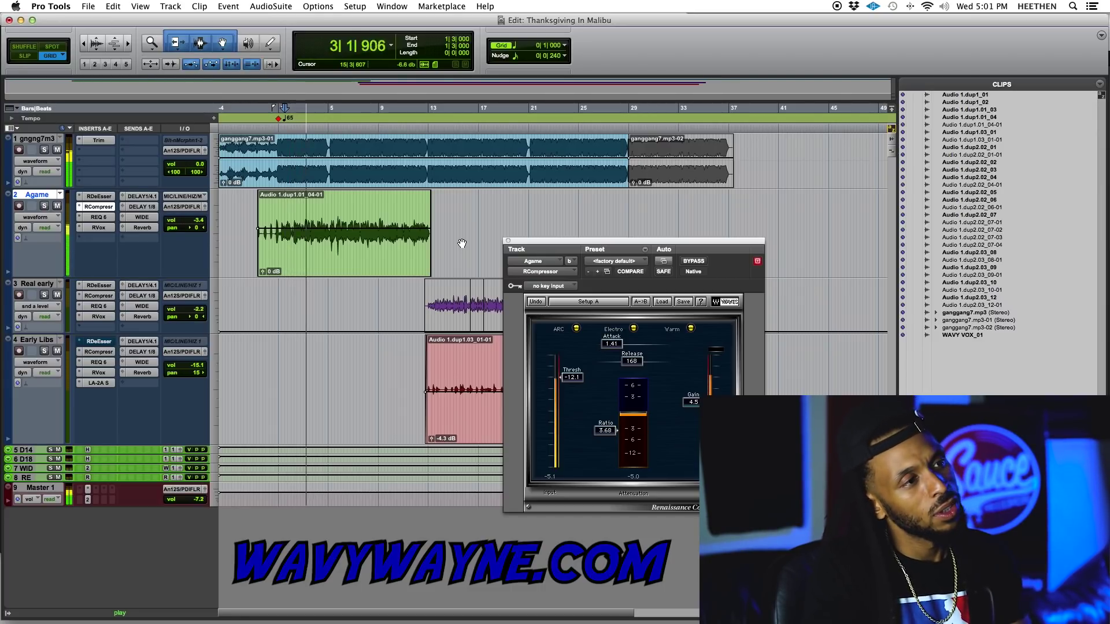
key(space)
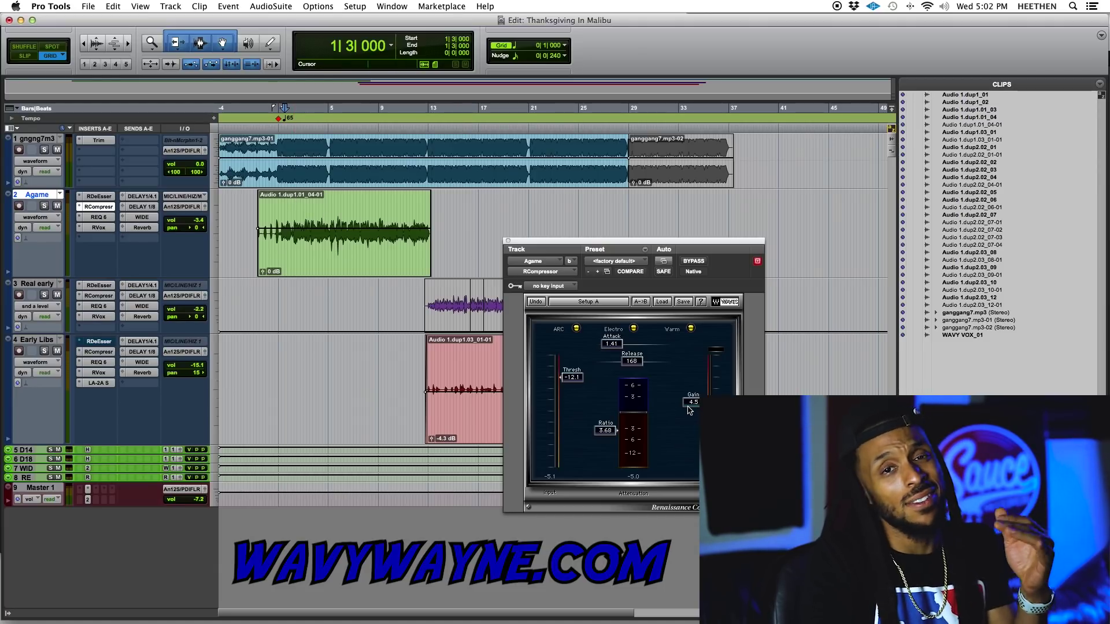
key(space)
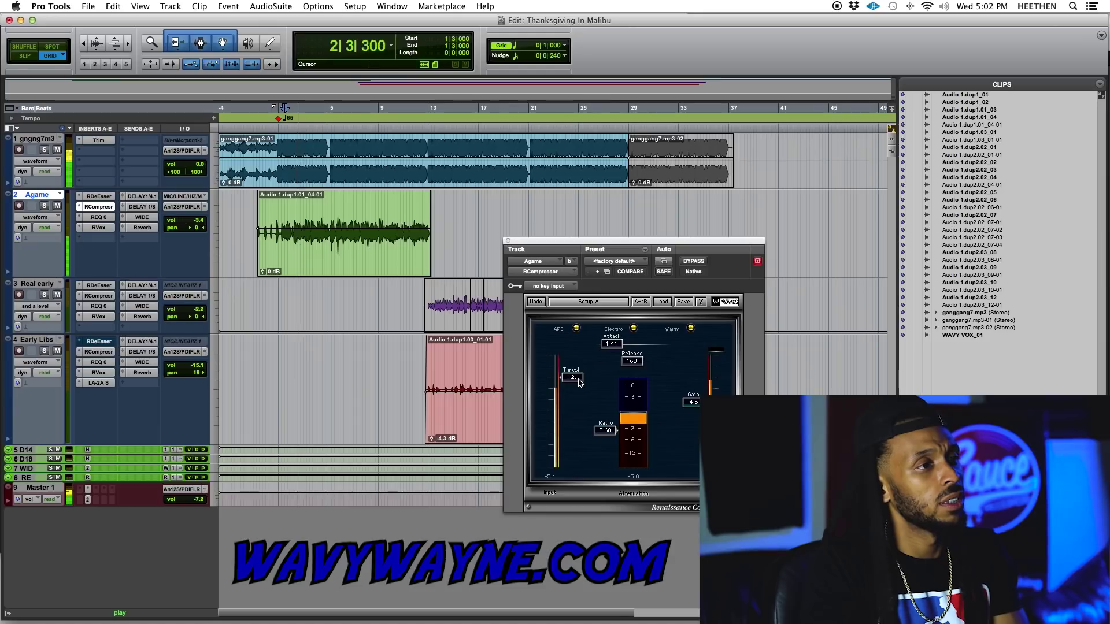
key(space)
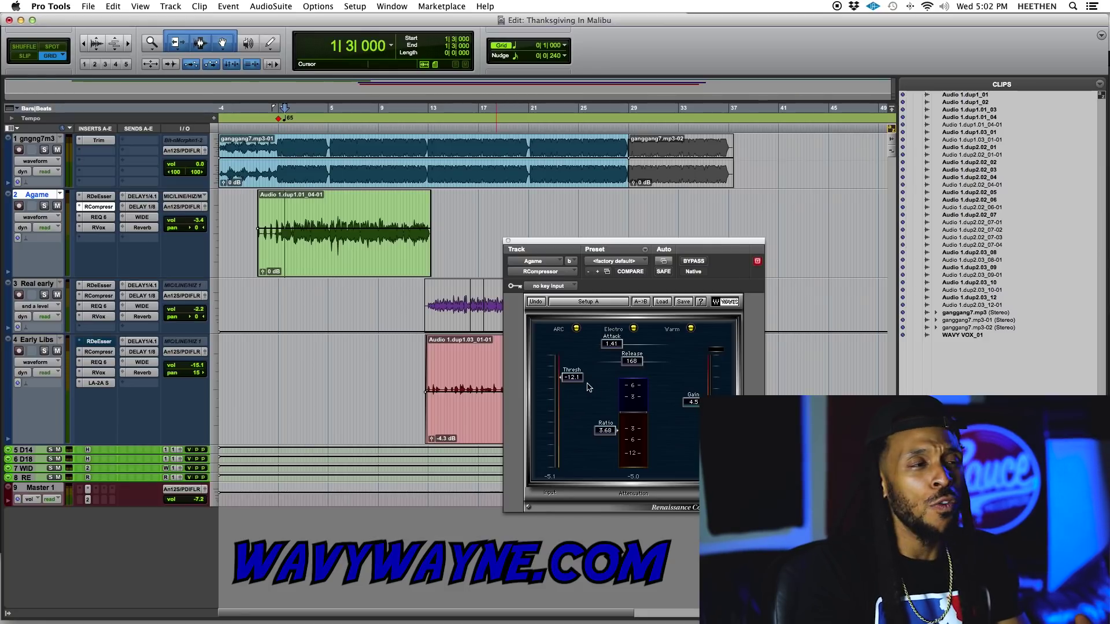
- Over-compress the Agame vocal with threshold -21.8, ratio 11.06 and gain 11.0, and audition it from 1|3|000
drag(588, 387, 589, 388)
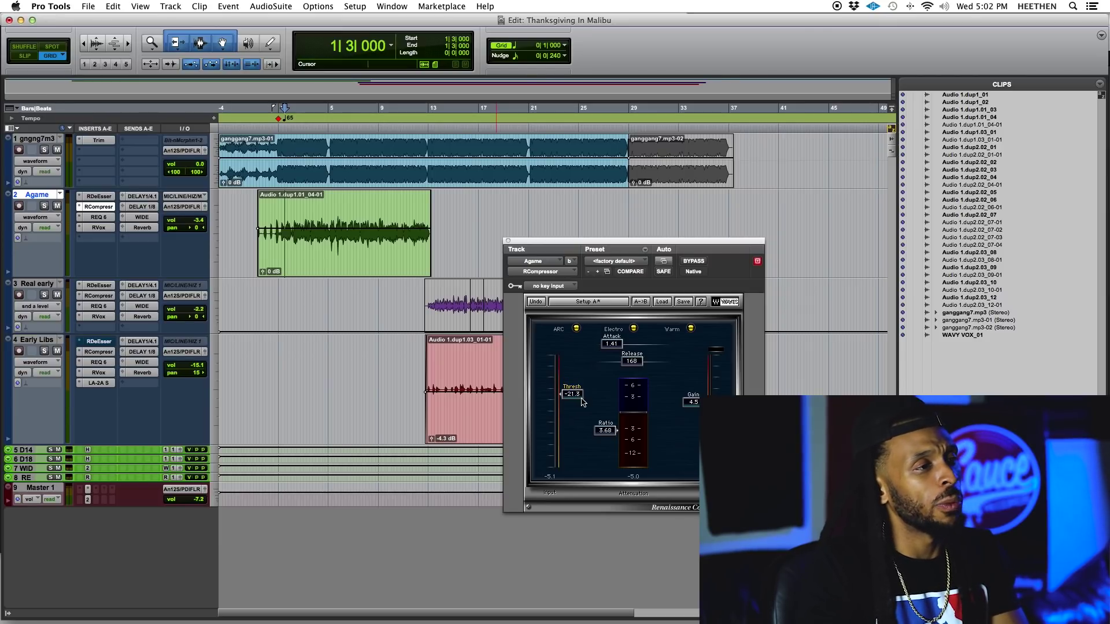
drag(606, 434, 602, 452)
key(space)
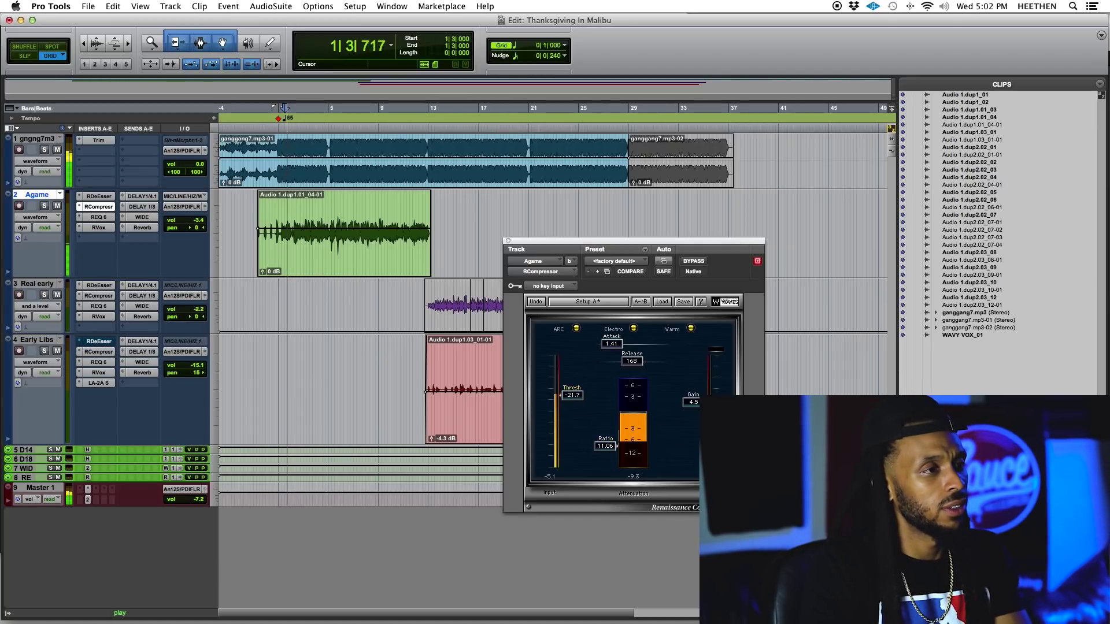
drag(691, 402, 693, 390)
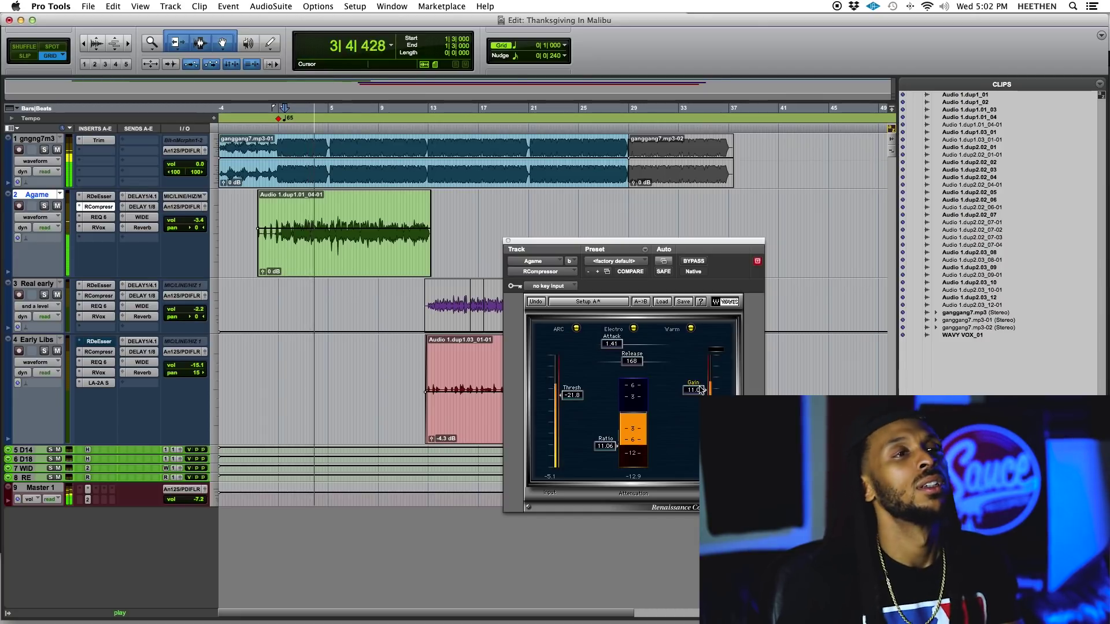
key(space)
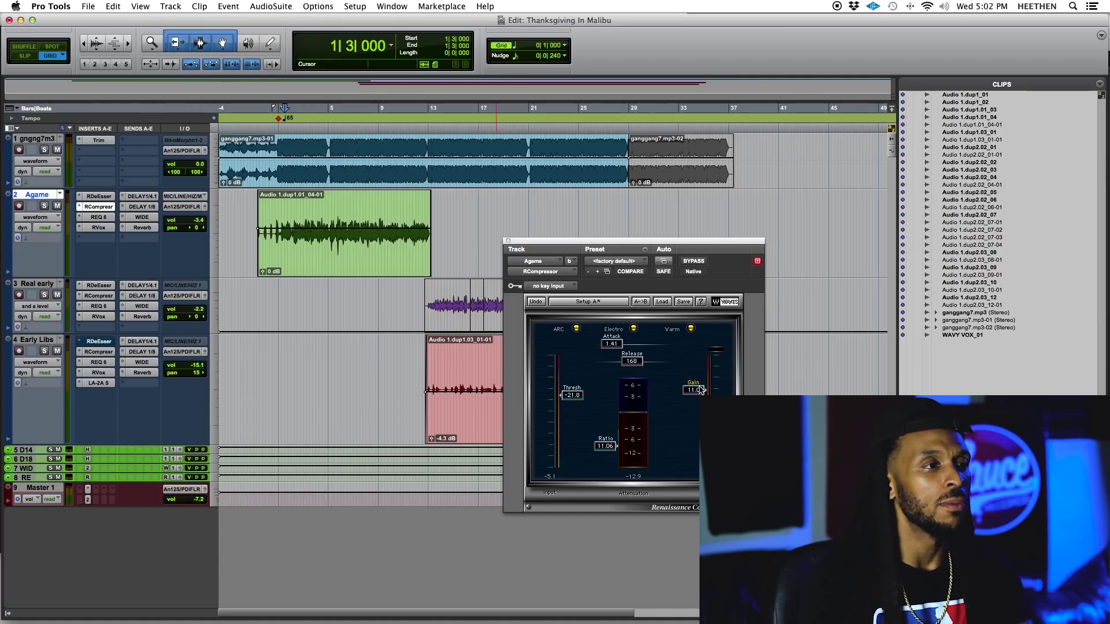
- Set the RCompressor attack to 0.79 while playing the over-compressed vocal
key(space)
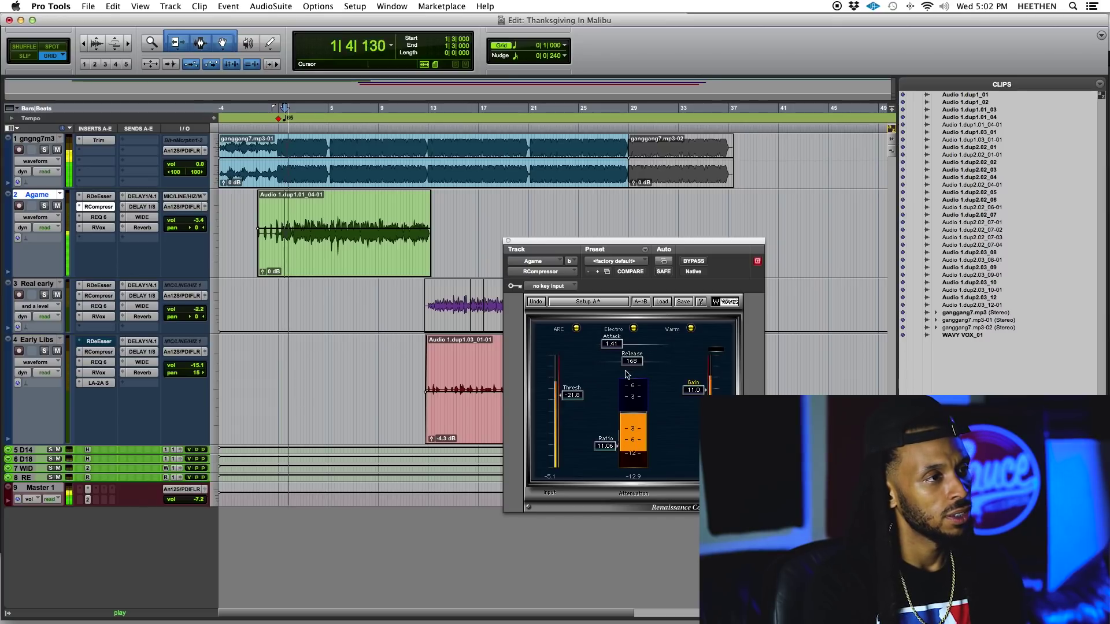
drag(611, 343, 606, 344)
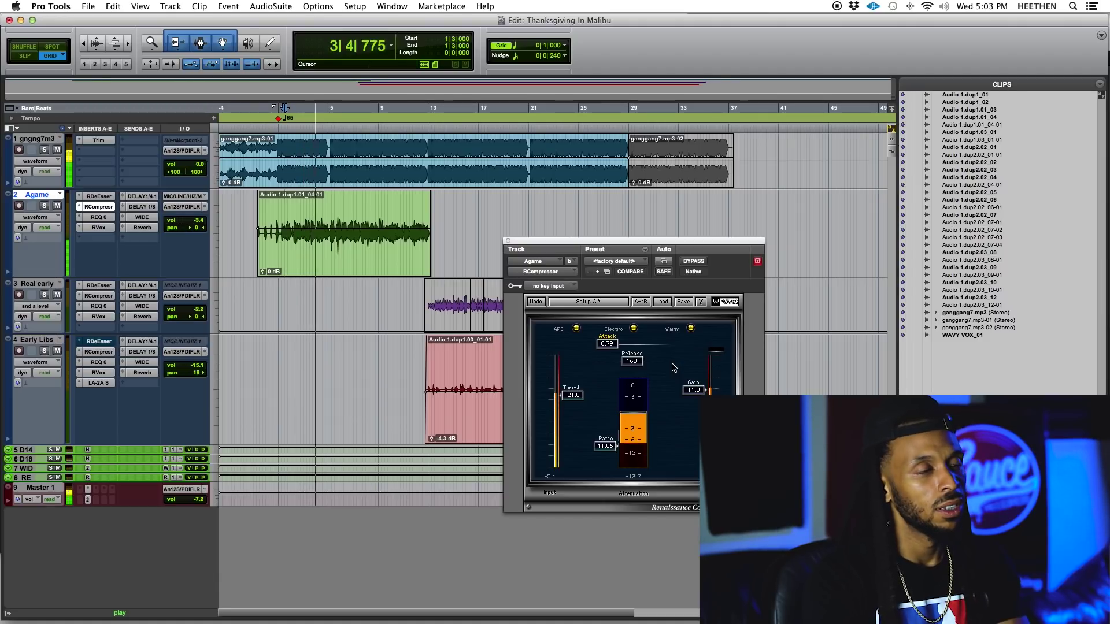
key(space)
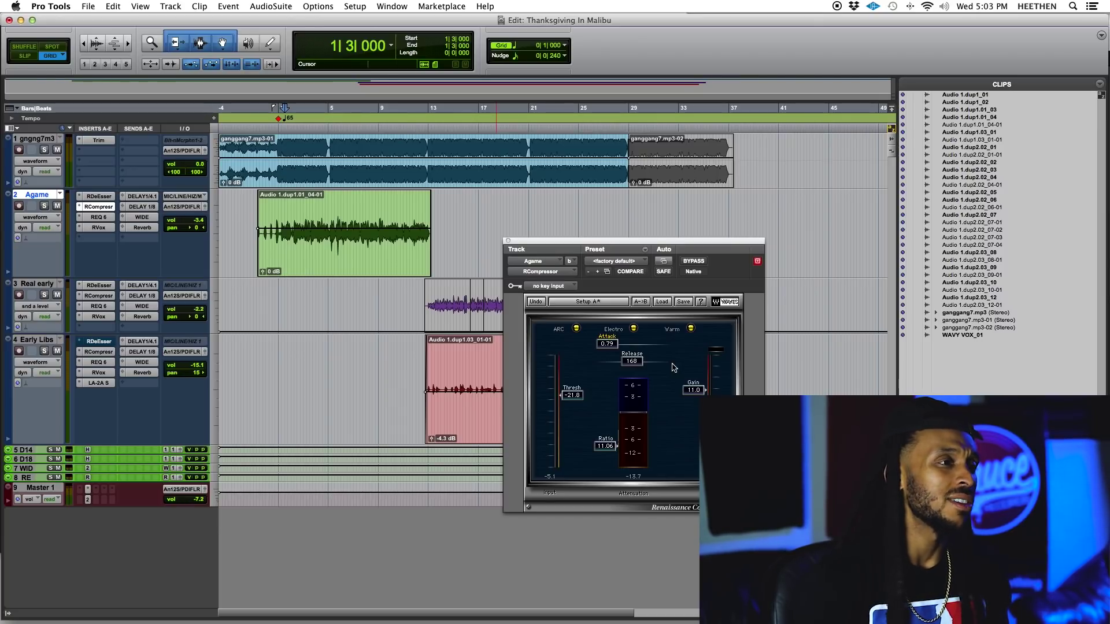
- Ease the RCompressor during playback to threshold -11.9, ratio 3.94, gain 5.9, attack 0.72 and release 146
key(space)
drag(572, 395, 572, 382)
drag(692, 389, 693, 401)
drag(604, 445, 605, 433)
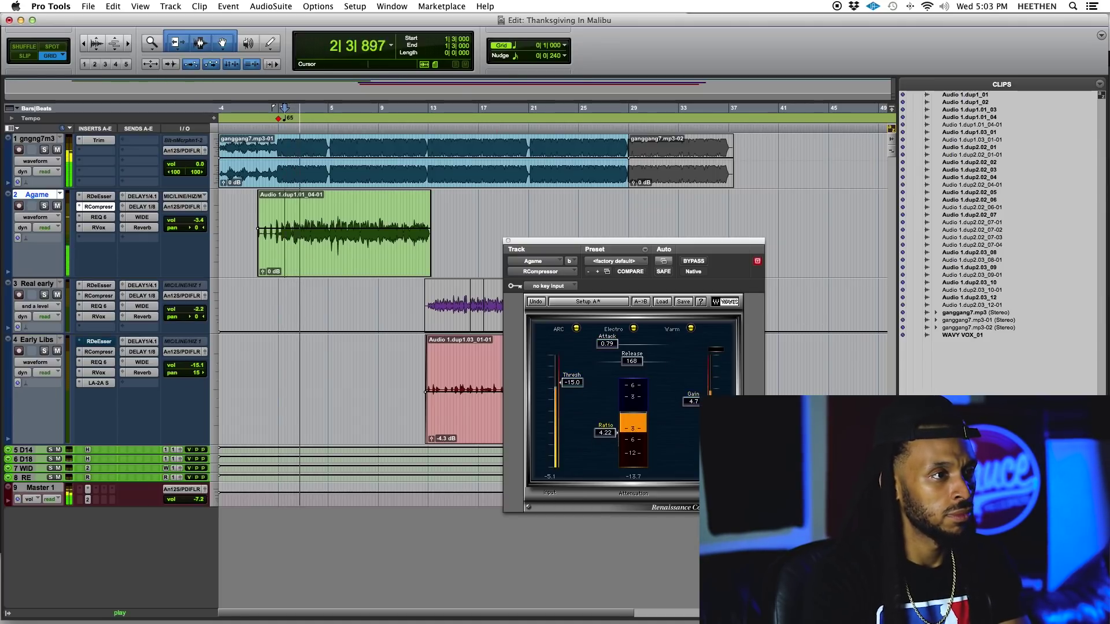
drag(692, 401, 693, 398)
drag(606, 343, 571, 376)
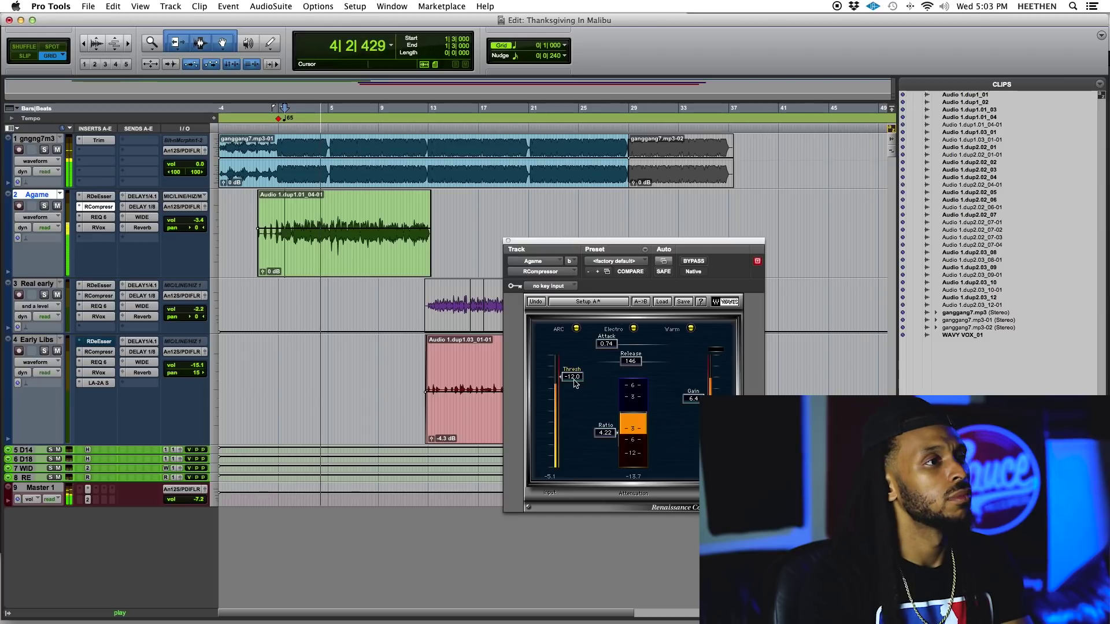
drag(598, 349, 600, 363)
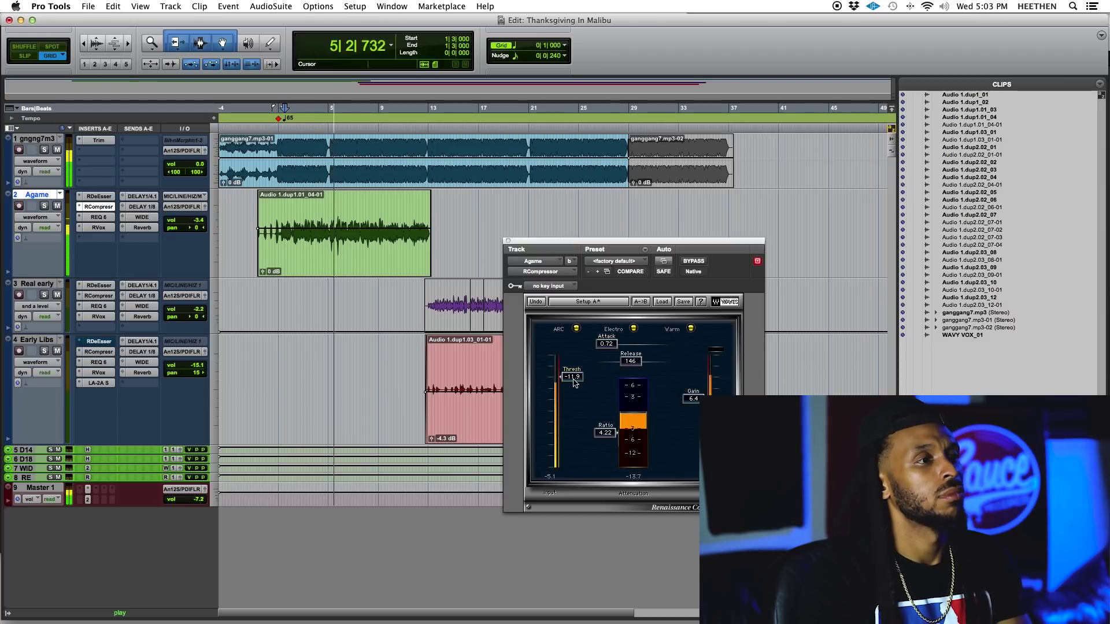
drag(605, 432, 605, 438)
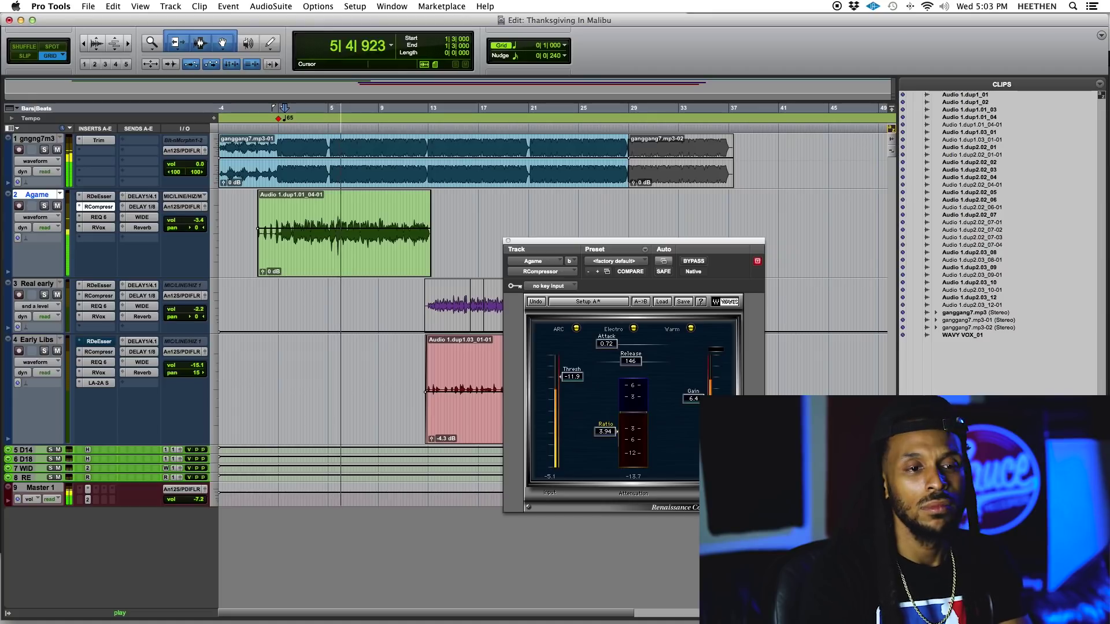
drag(689, 405, 695, 399)
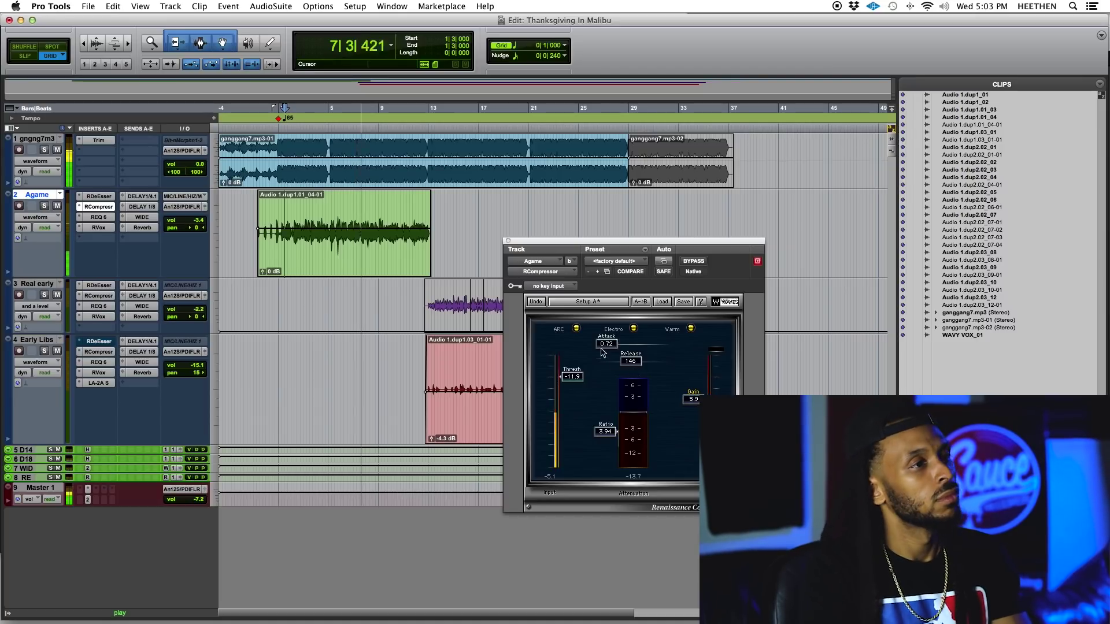
key(space)
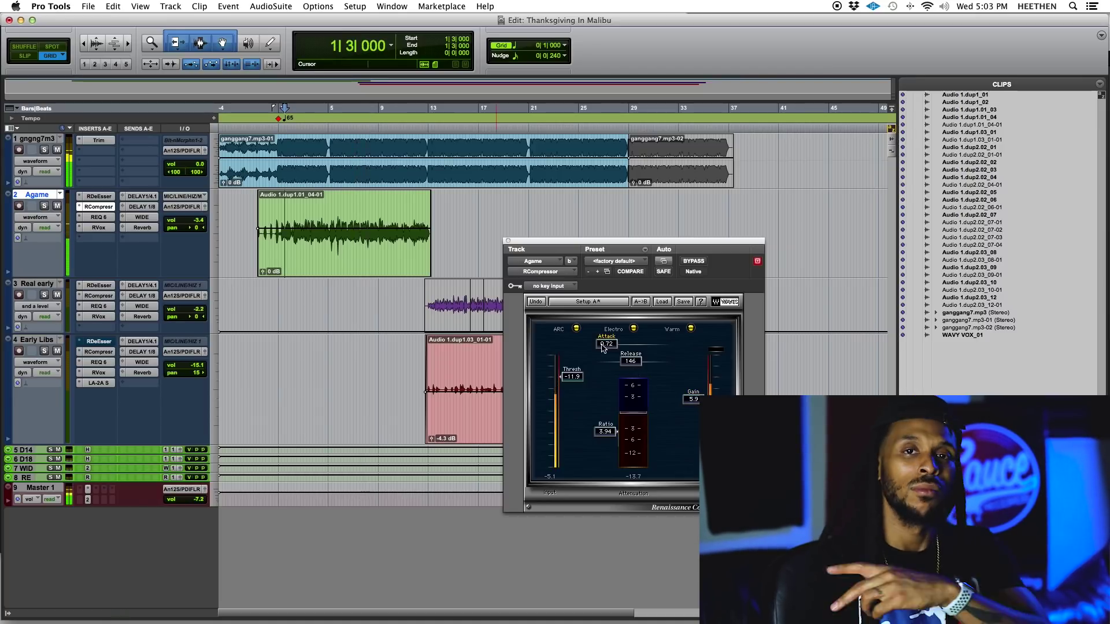